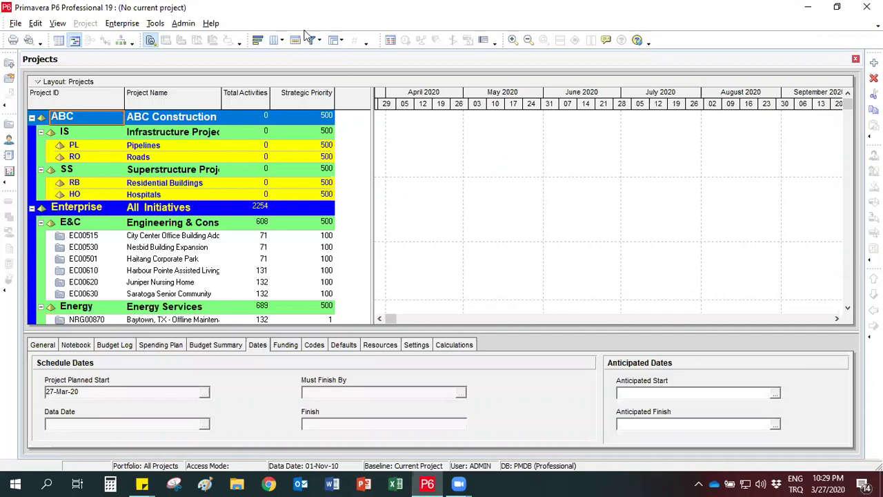
Step: Open the enterprise resources list and filter it to show All Resources
click(125, 26)
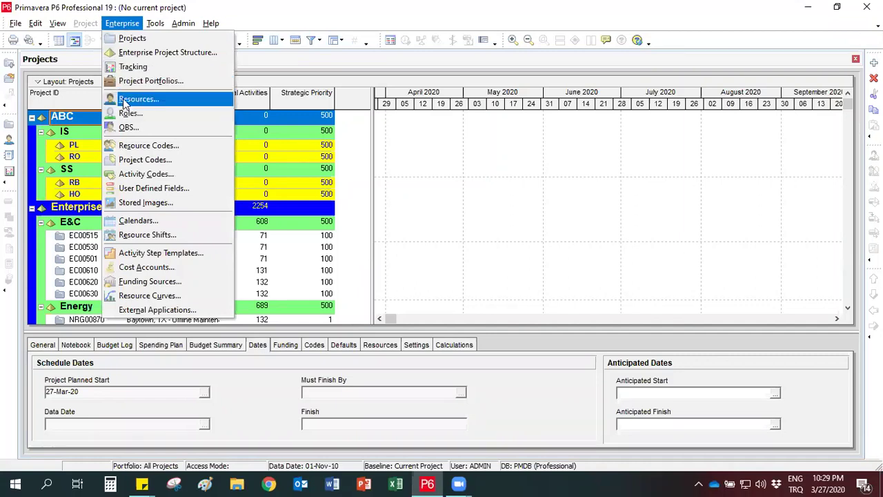
click(9, 140)
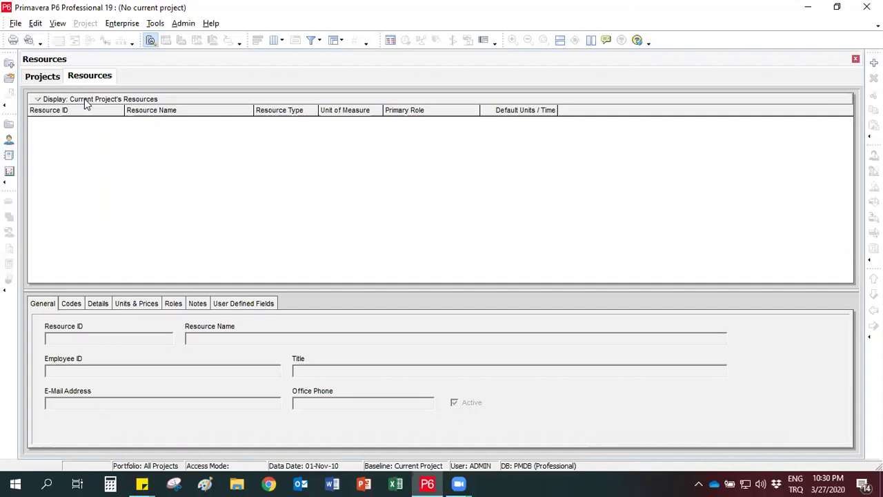
click(63, 102)
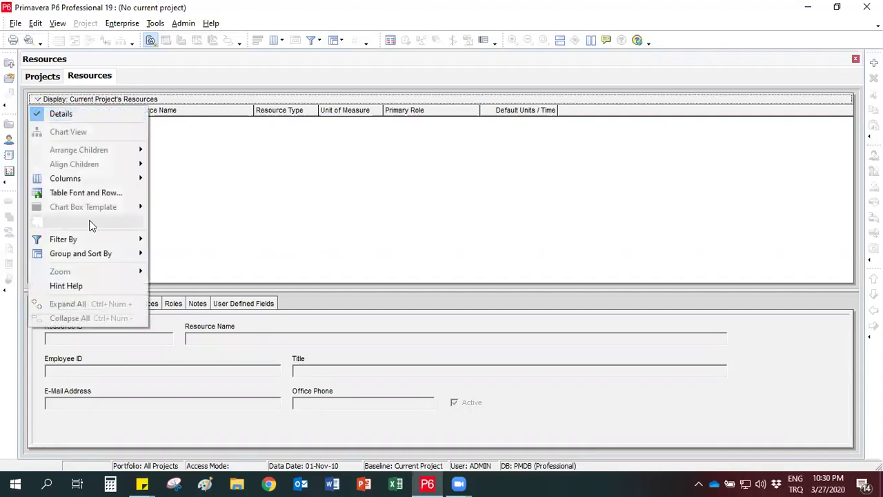
mouse_move(117, 238)
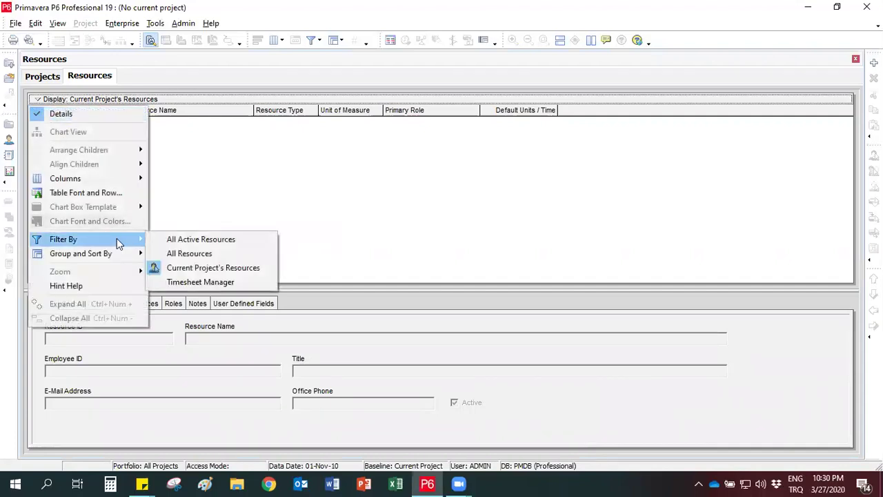
click(190, 253)
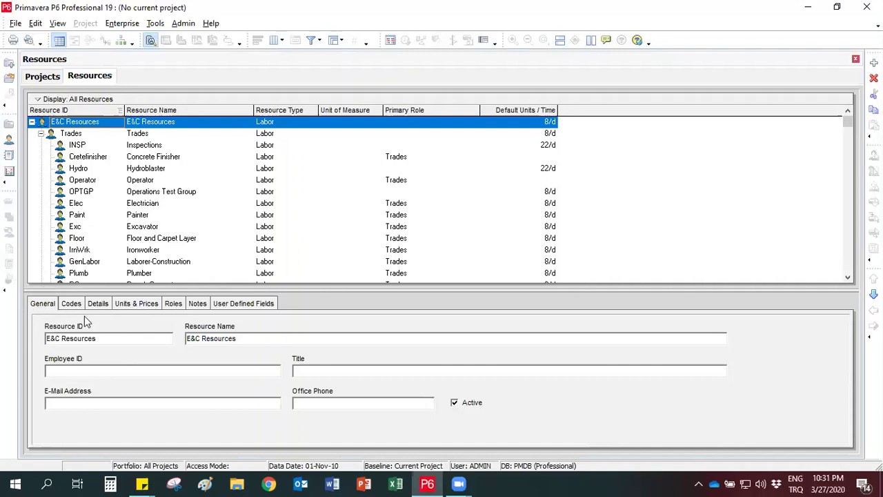
Step: Examine the Concrete Finisher resource's codes and details, including the calendars and currencies available for it
click(78, 157)
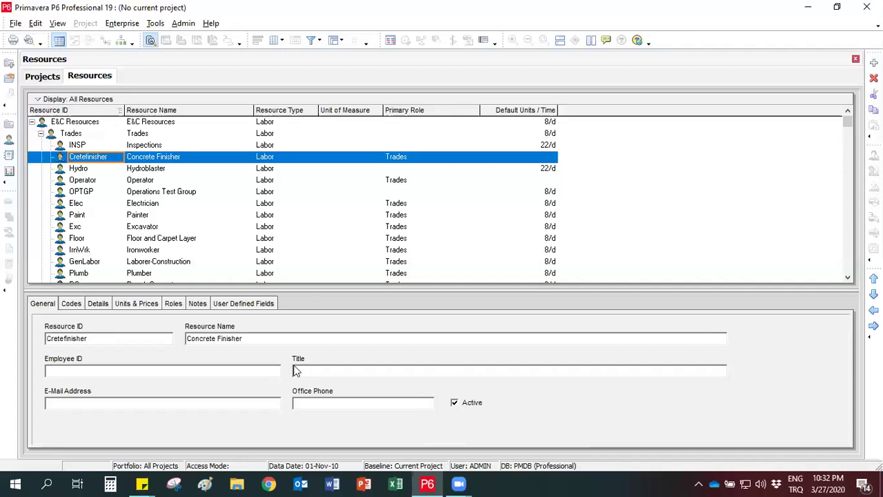
click(71, 303)
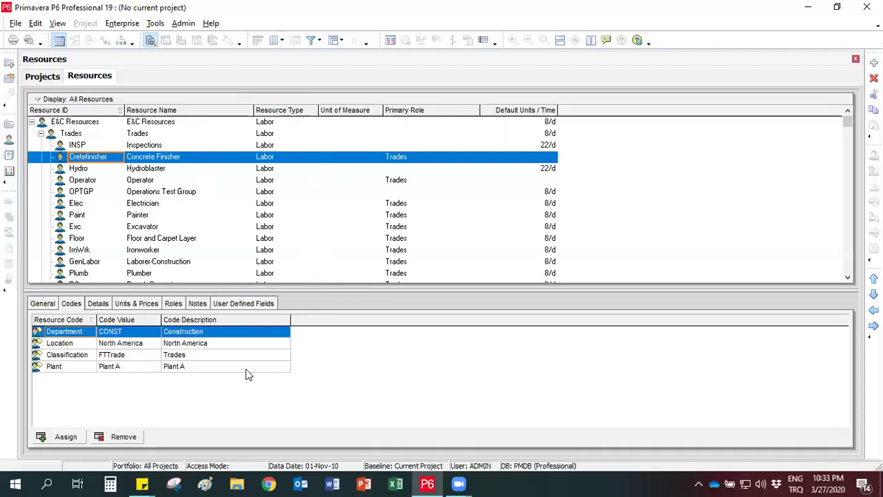
click(98, 307)
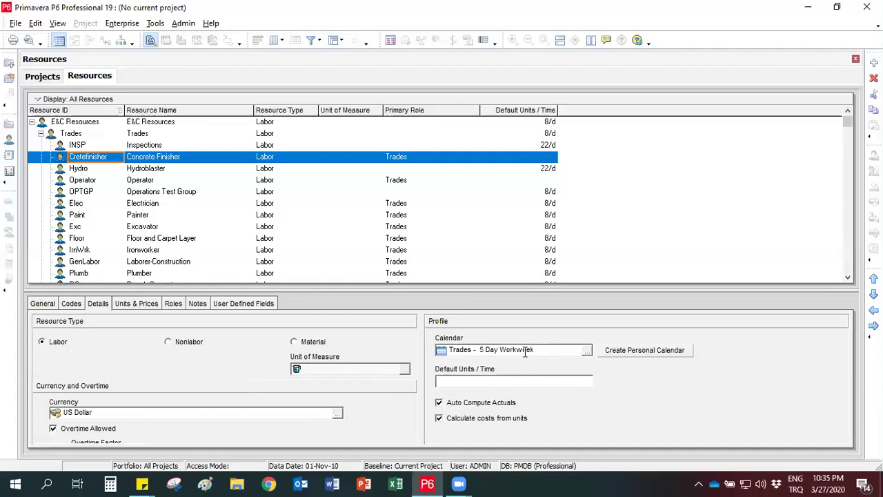
click(587, 350)
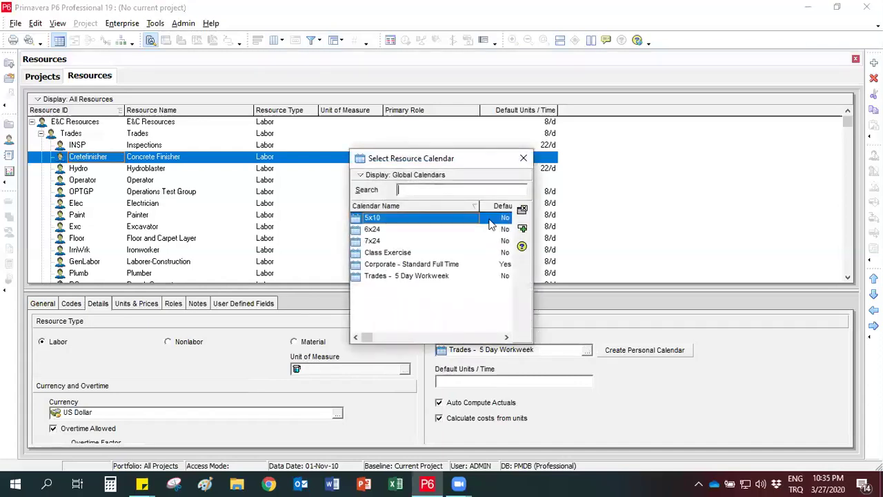
click(524, 159)
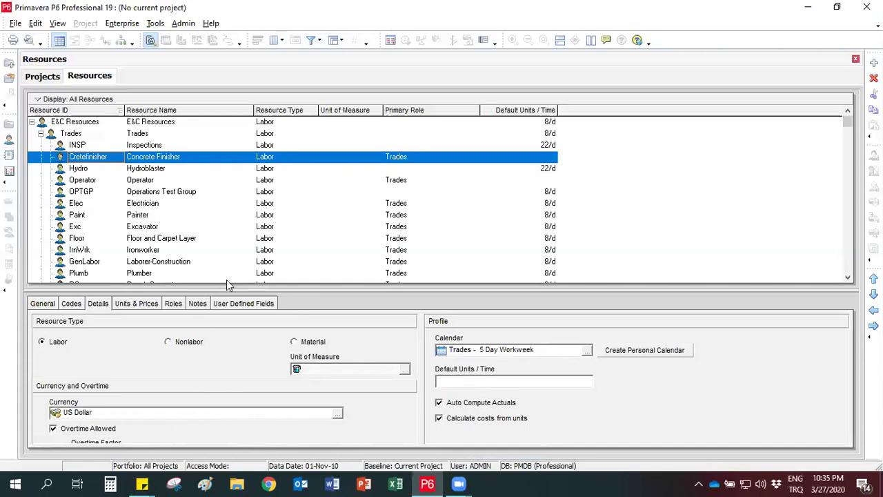
drag(232, 288, 236, 268)
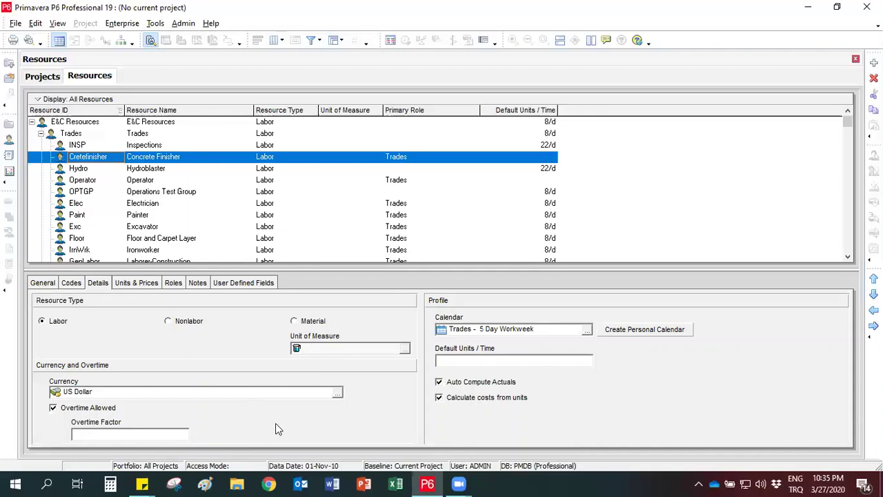
click(337, 392)
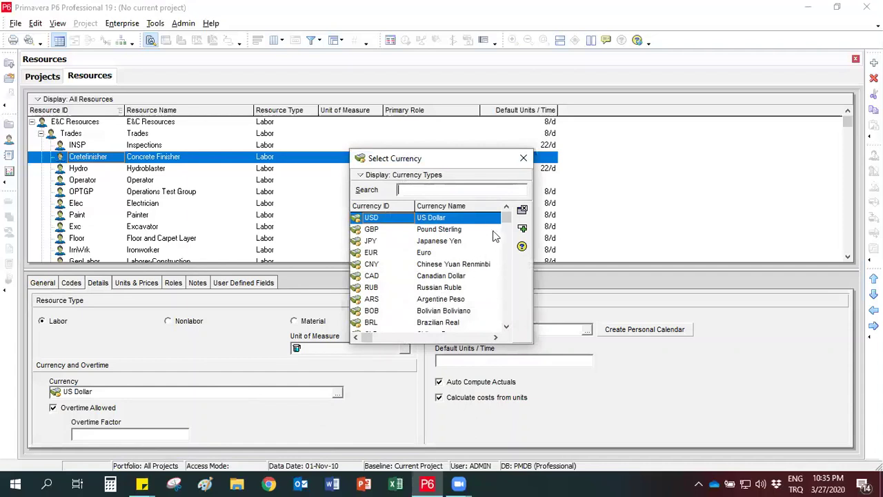
drag(506, 220, 504, 350)
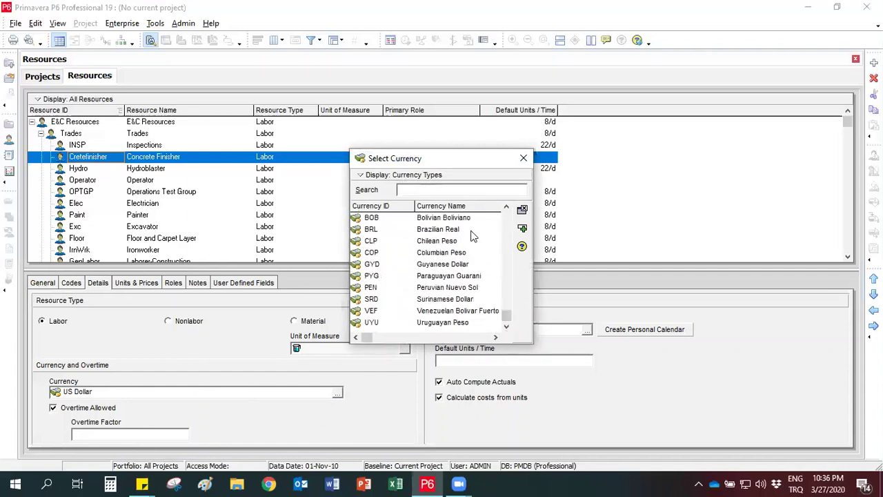
click(523, 160)
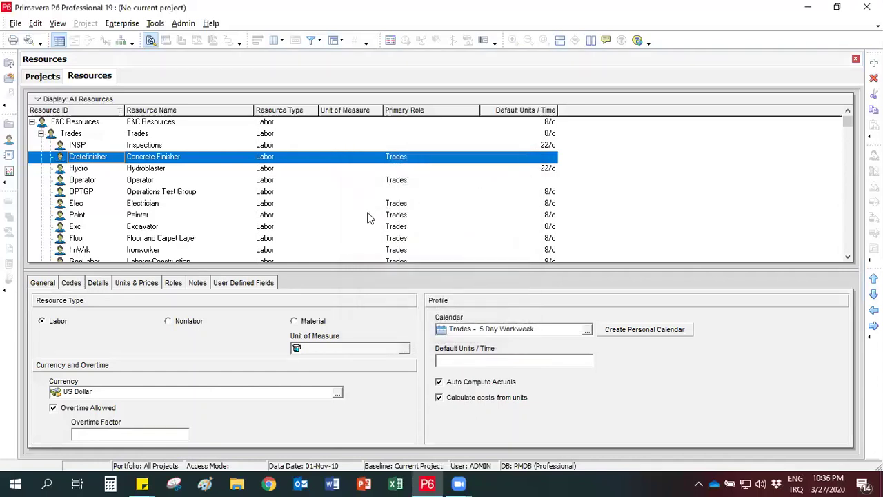
Step: Add a new currency to the enterprise currencies with the ID TL and the name Turkish Lira
click(182, 25)
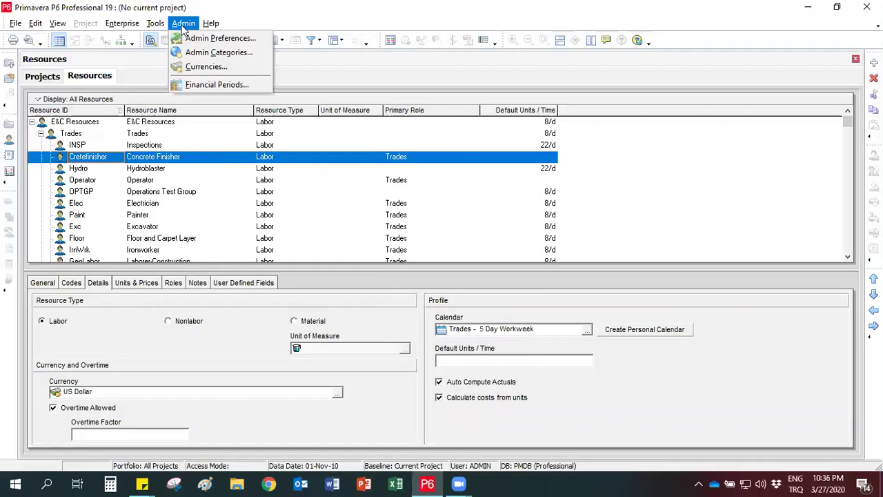
click(198, 72)
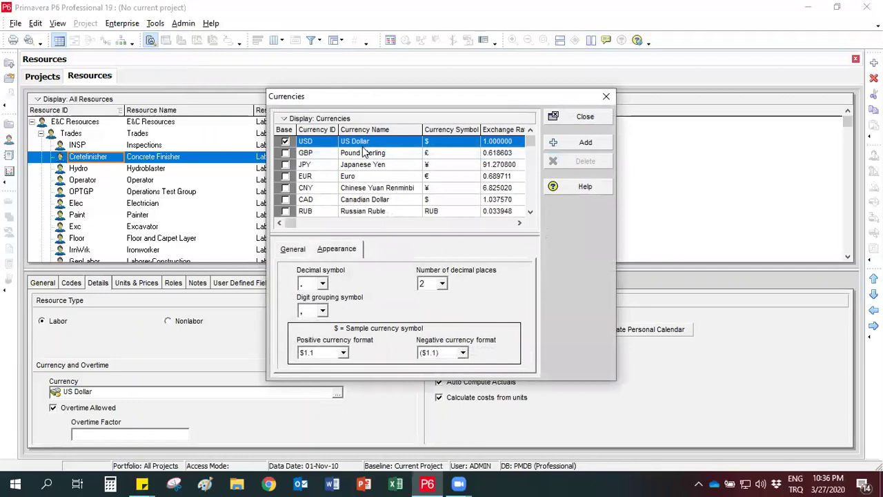
click(578, 142)
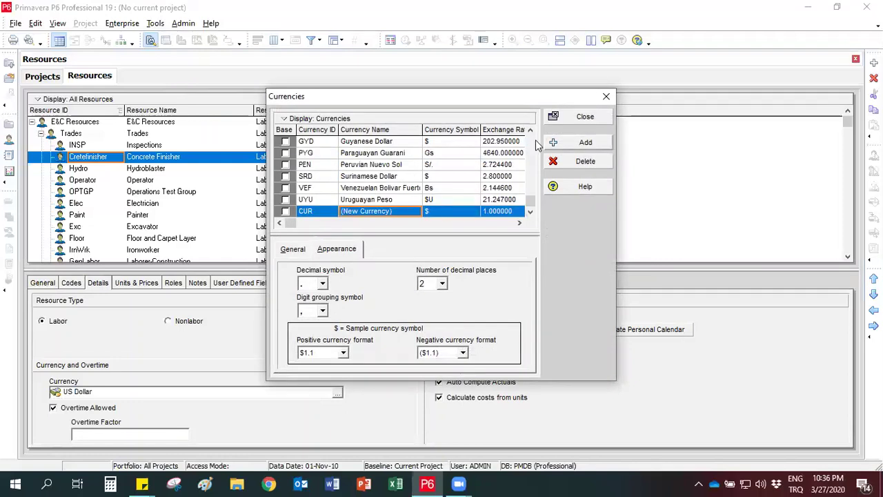
click(322, 213)
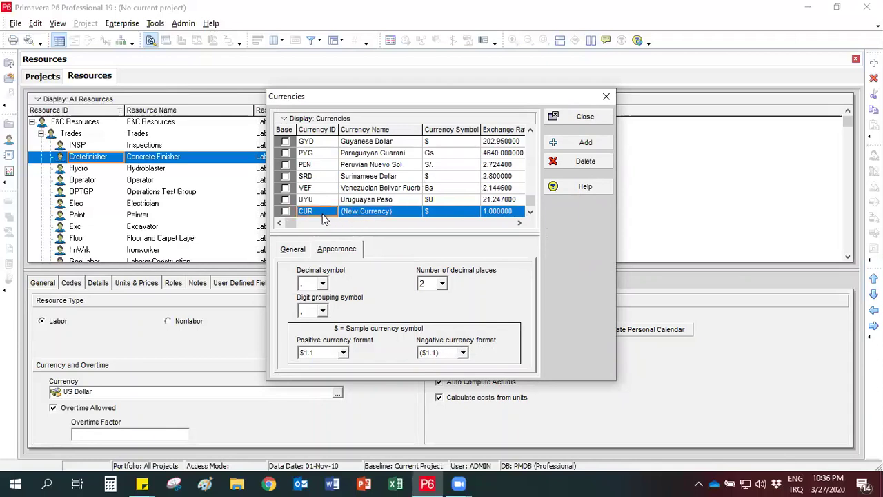
text(TL)
click(407, 214)
click(406, 211)
text(T)
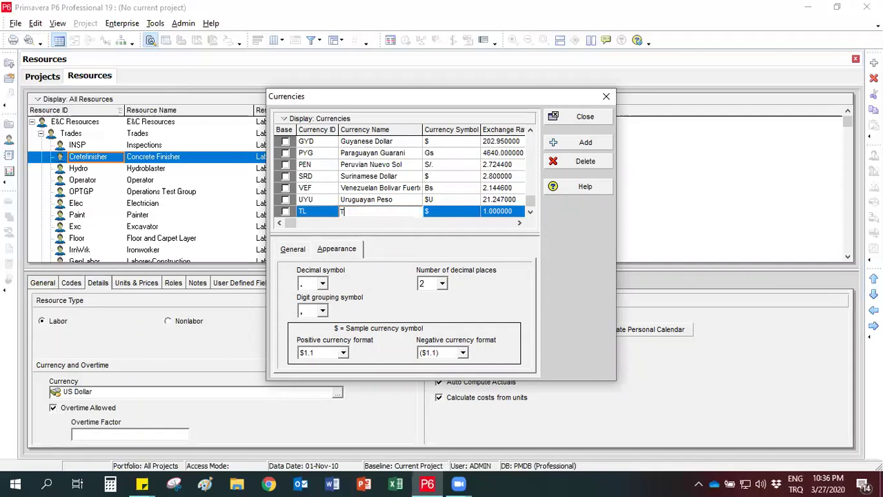
text(urkish Lira)
Step: Set the Turkish Lira's currency symbol to TL and close the currency definitions
click(447, 214)
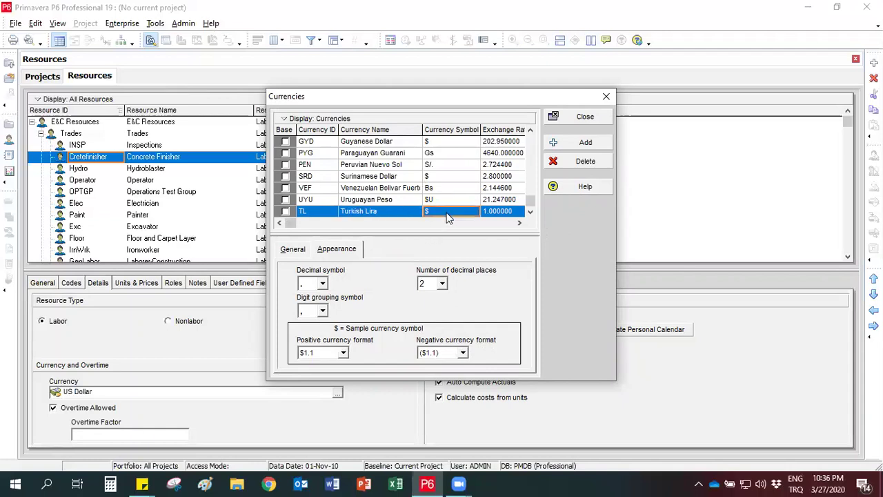
click(446, 214)
text(TL)
click(399, 214)
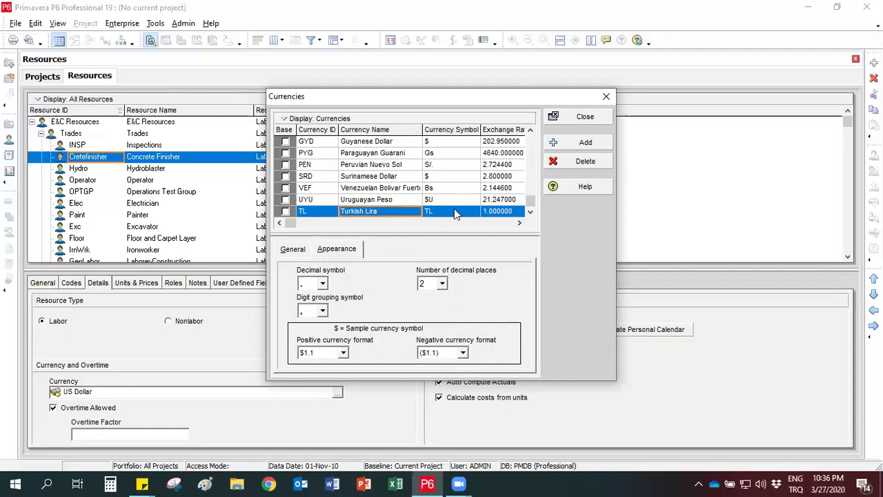
click(556, 118)
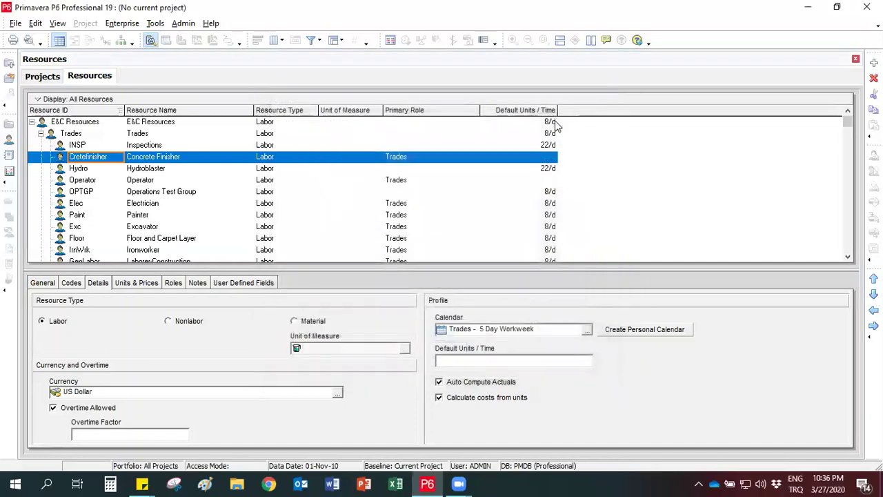
Step: Locate Turkish Lira among the Concrete Finisher's currency choices and close the list without assigning it
click(337, 392)
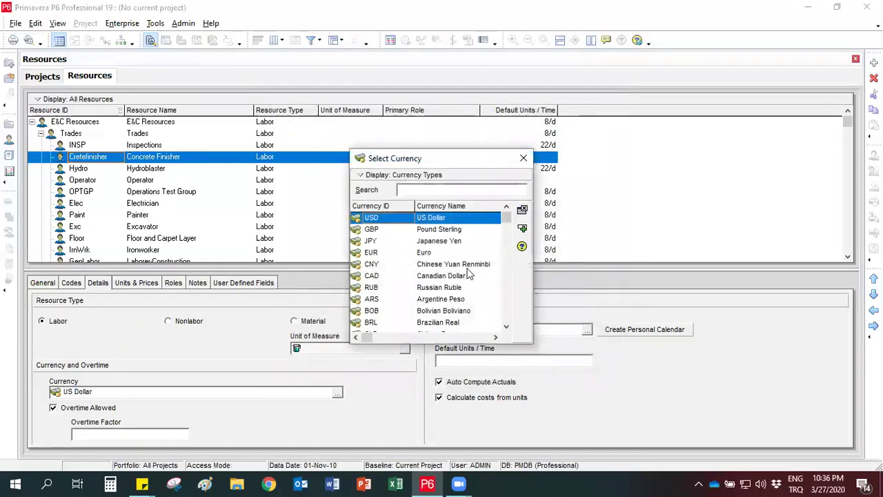
scroll(507, 261, down, 1)
scroll(507, 261, down, 2)
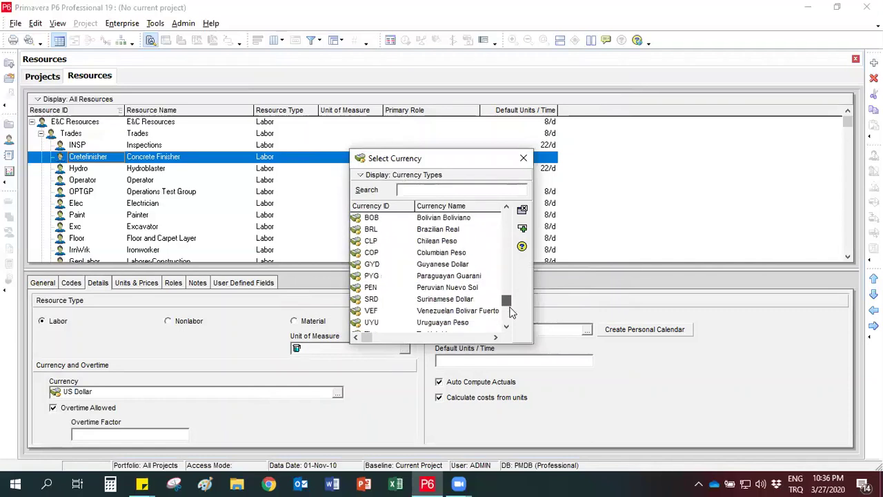
click(433, 323)
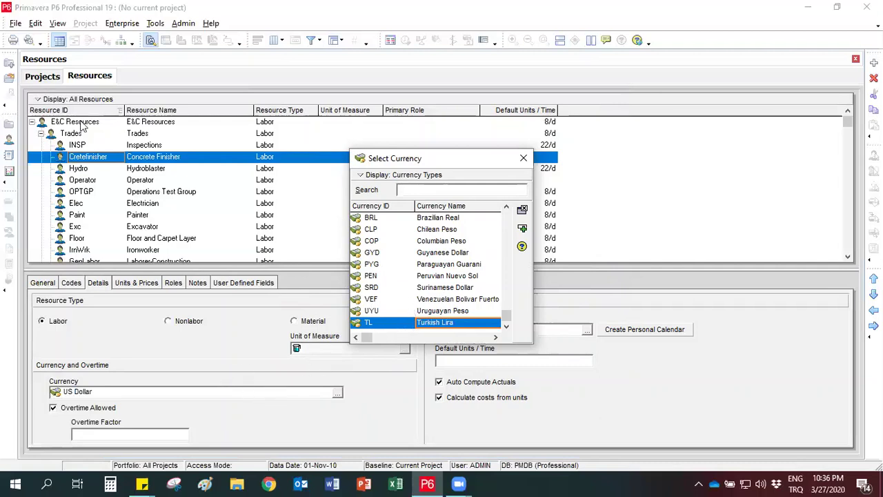
click(524, 159)
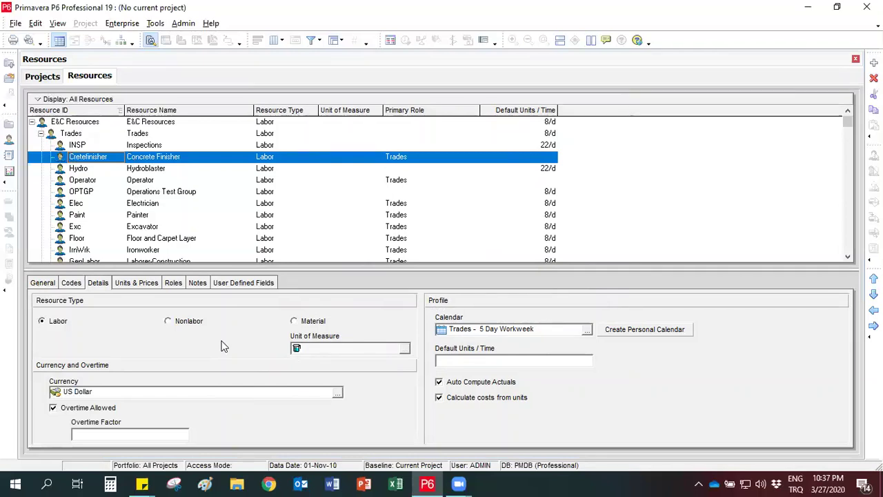
Step: Set the Concrete Finisher's Max Units / Time to 16 for the 01-Jan-10 effective date
click(126, 284)
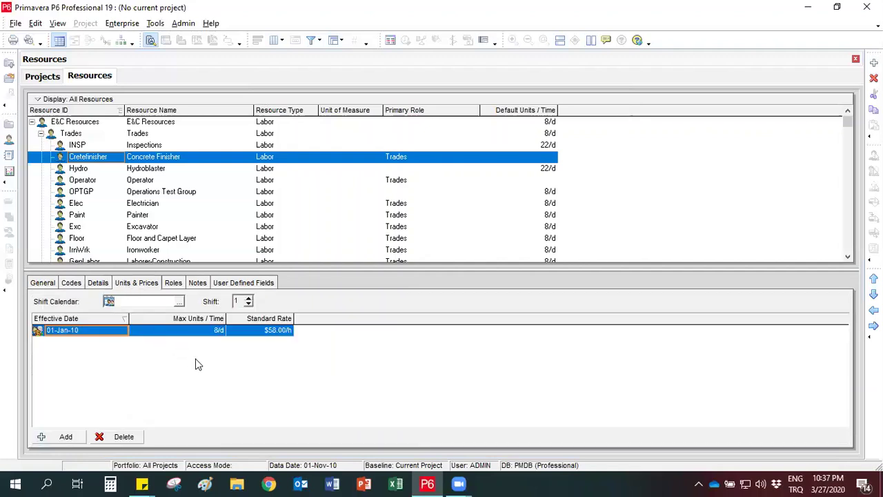
click(251, 331)
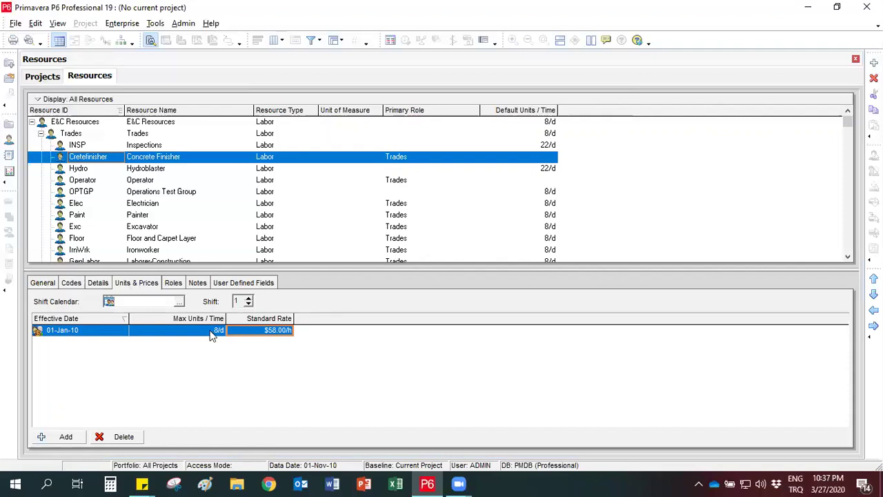
click(187, 331)
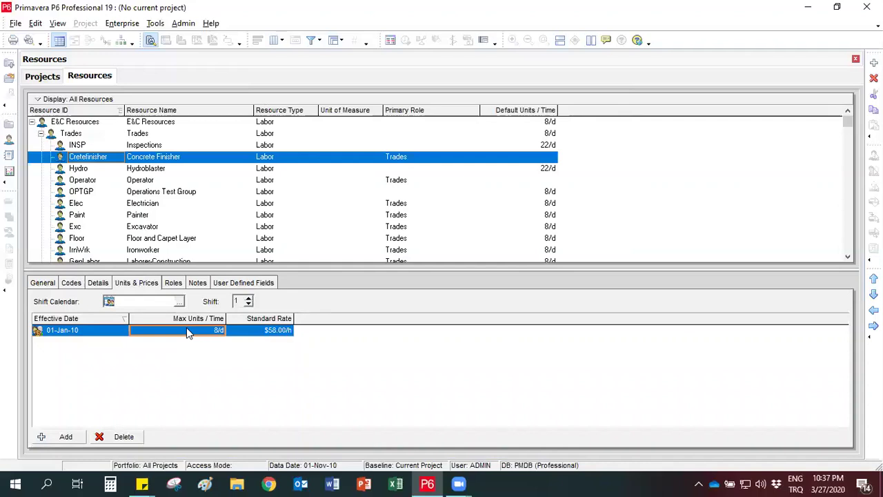
click(188, 332)
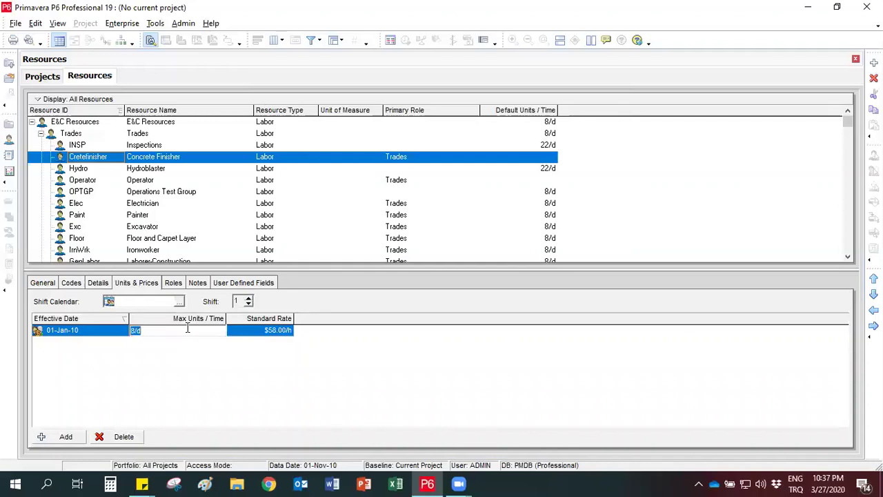
text(16)
click(191, 377)
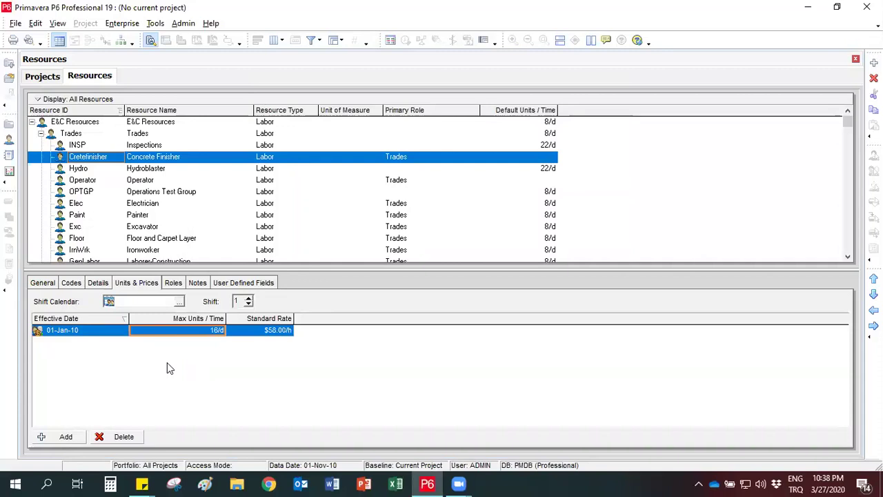
Step: Add a second units-and-prices entry for the Concrete Finisher with the effective date 01-Jan-21
click(62, 436)
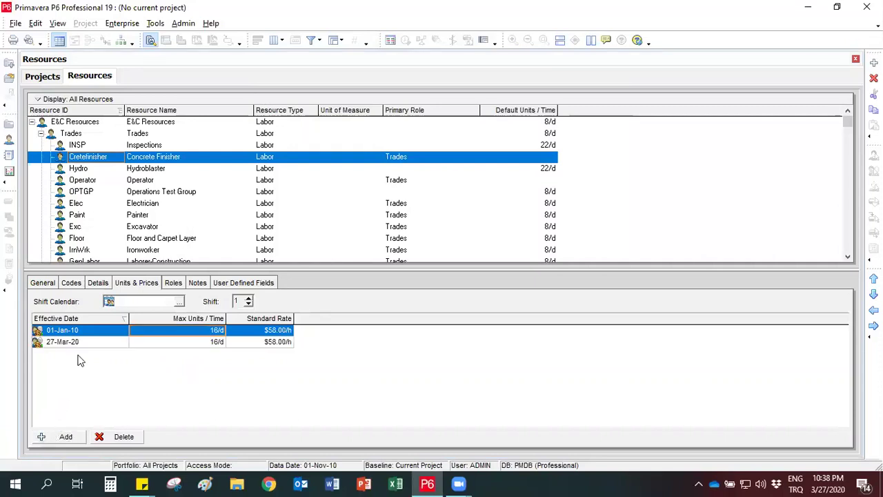
click(88, 343)
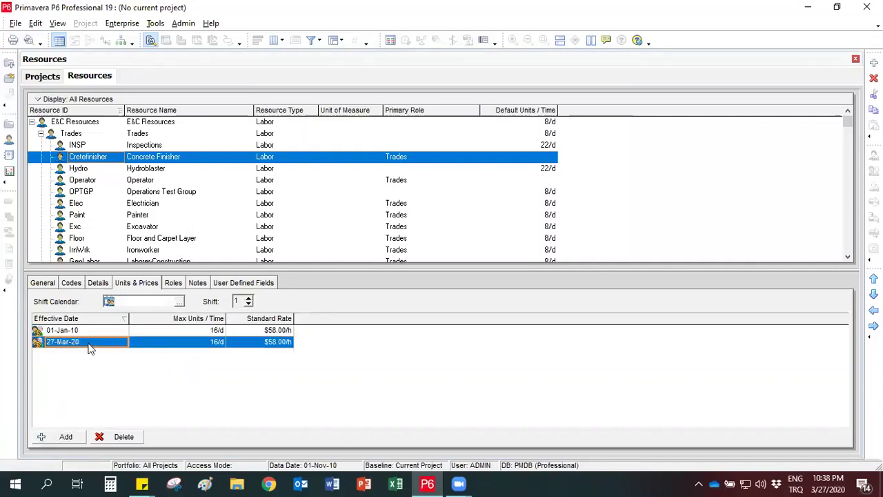
click(113, 343)
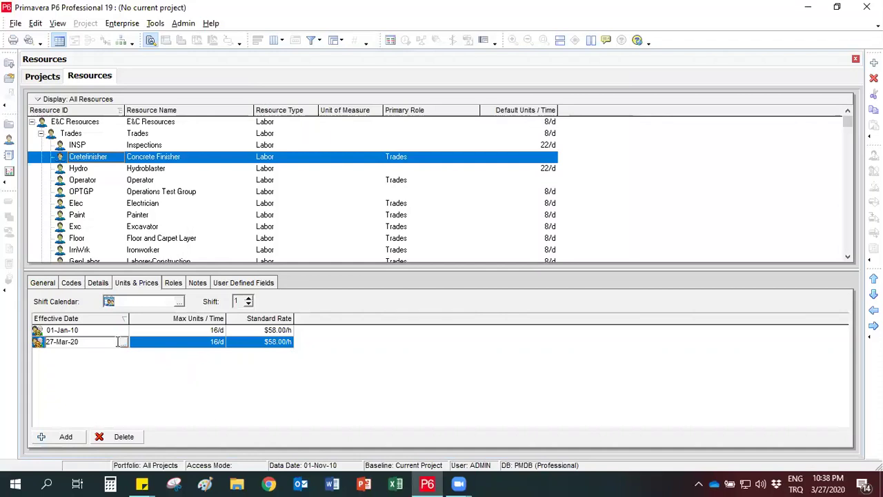
click(122, 341)
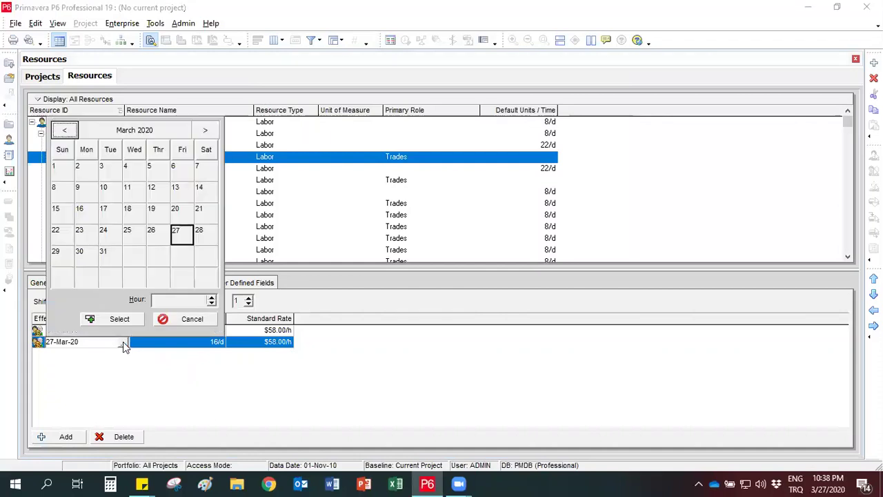
click(205, 131)
click(205, 131)
click(205, 131)
click(206, 131)
click(205, 131)
click(205, 132)
click(205, 131)
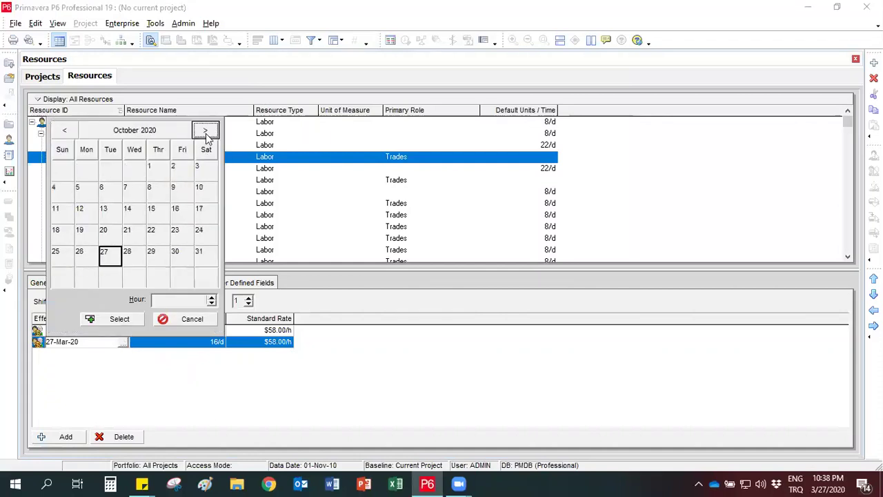
click(205, 131)
click(206, 131)
click(206, 131)
click(180, 172)
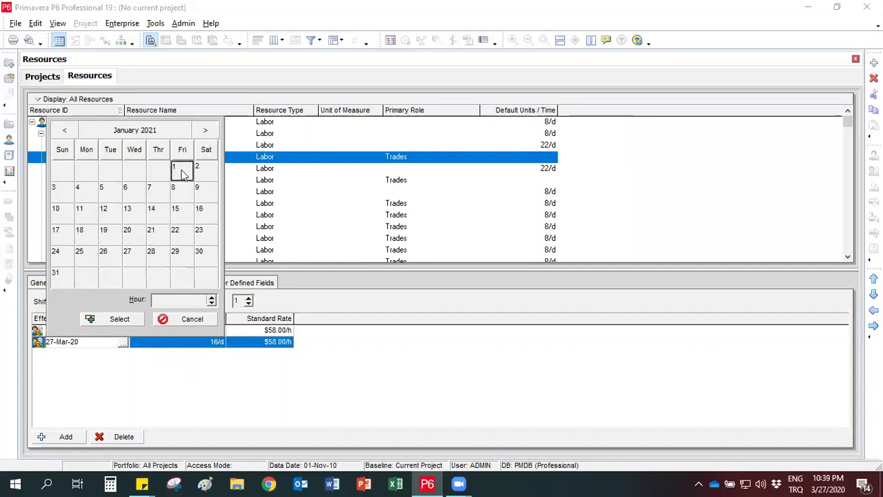
click(112, 322)
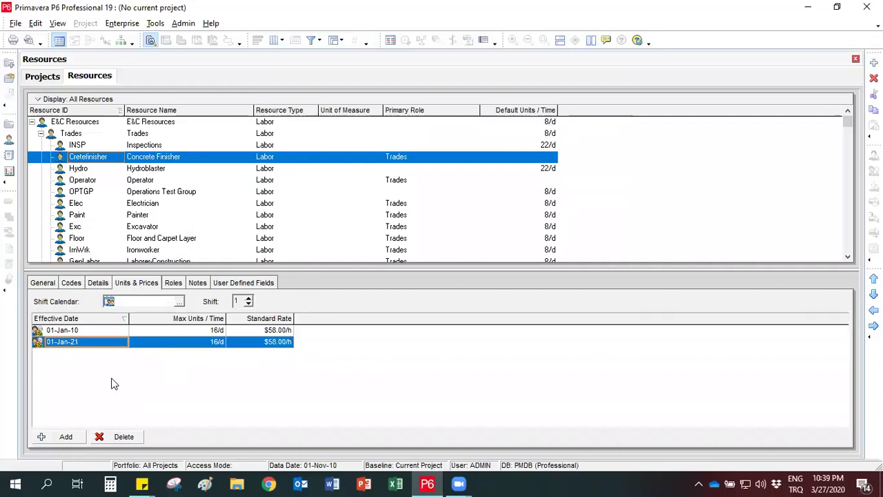
Step: Set the Concrete Finisher's standard rate to $65.00/h for the 01-Jan-21 effective date
click(272, 342)
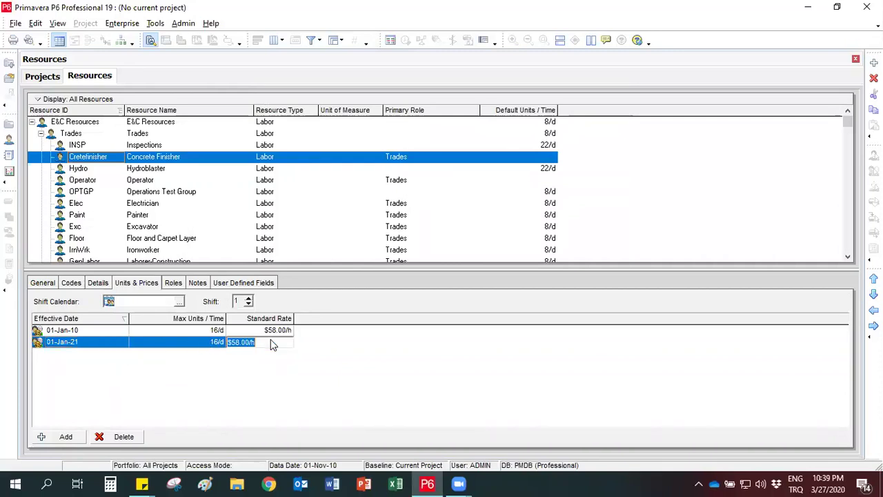
text(65)
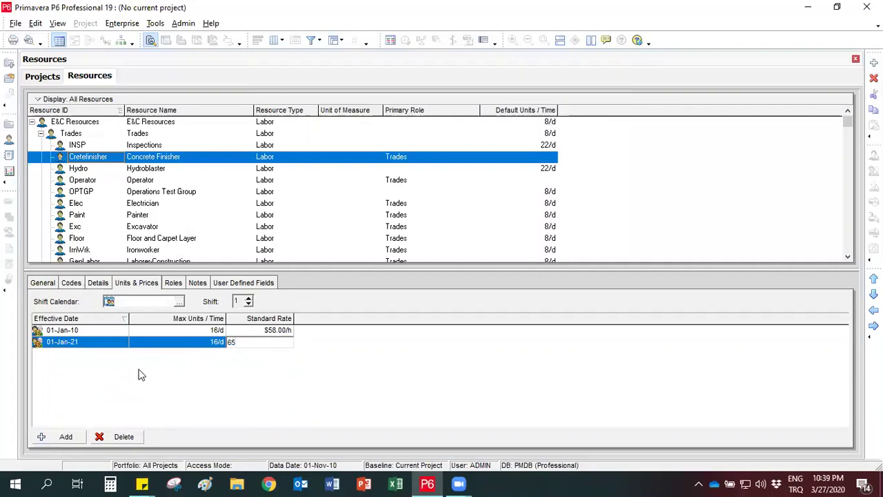
key(Return)
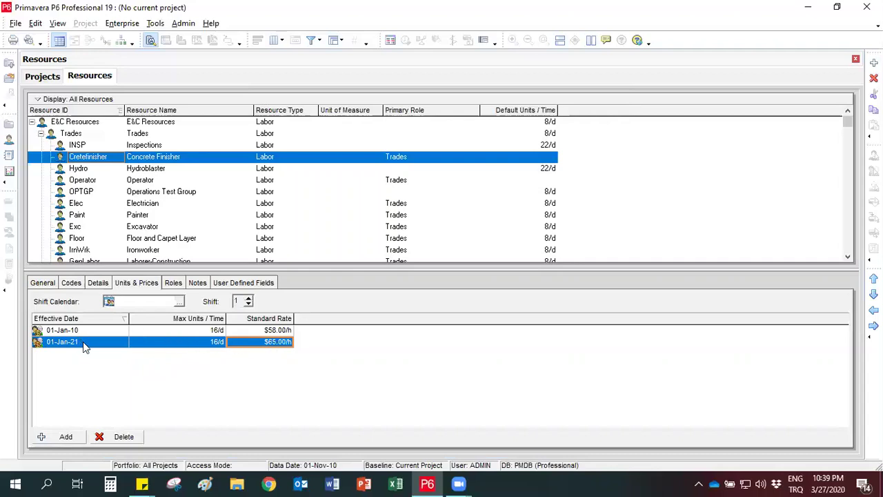
click(261, 332)
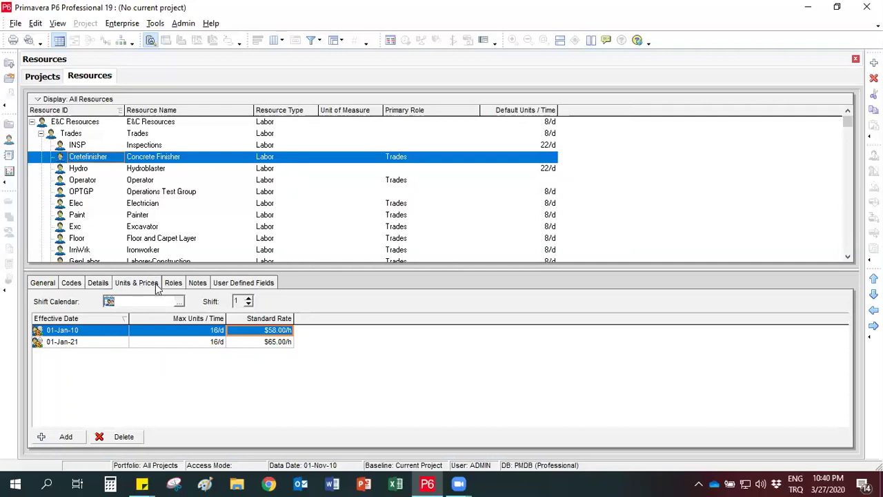
Step: Examine the proficiency choices for the Concrete Finisher's Trades role and close the list without changing the level
click(173, 284)
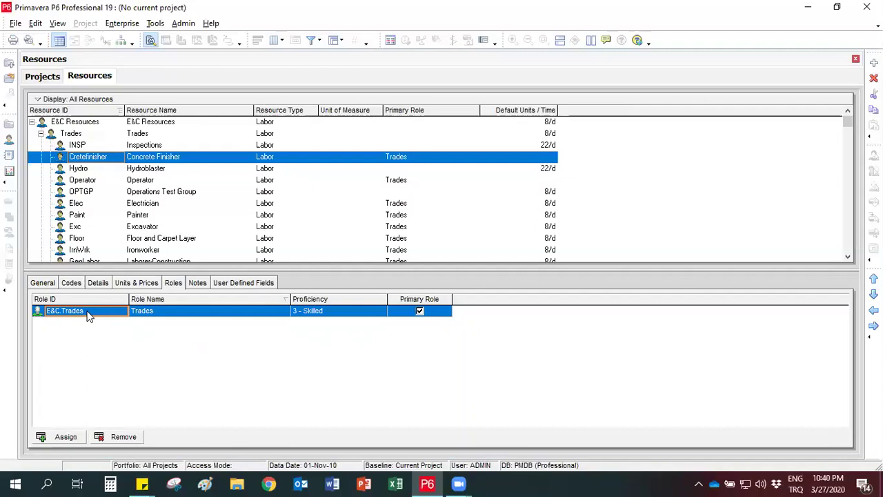
click(358, 314)
click(358, 313)
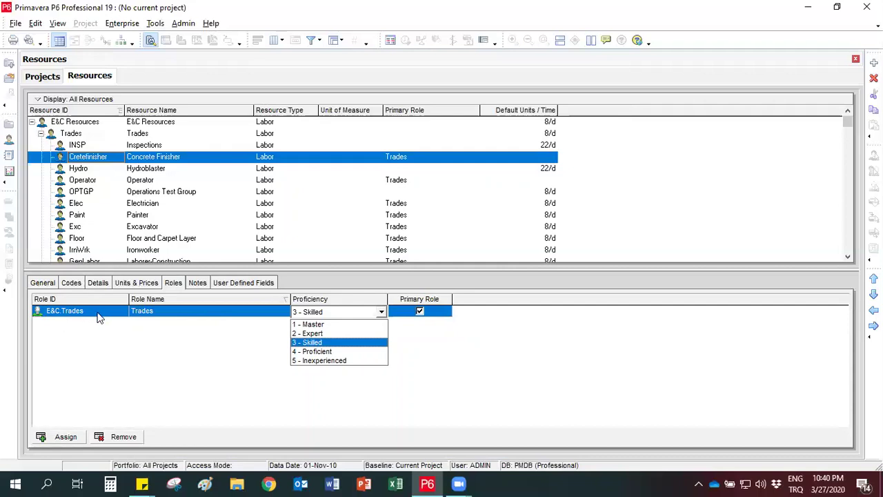
click(158, 343)
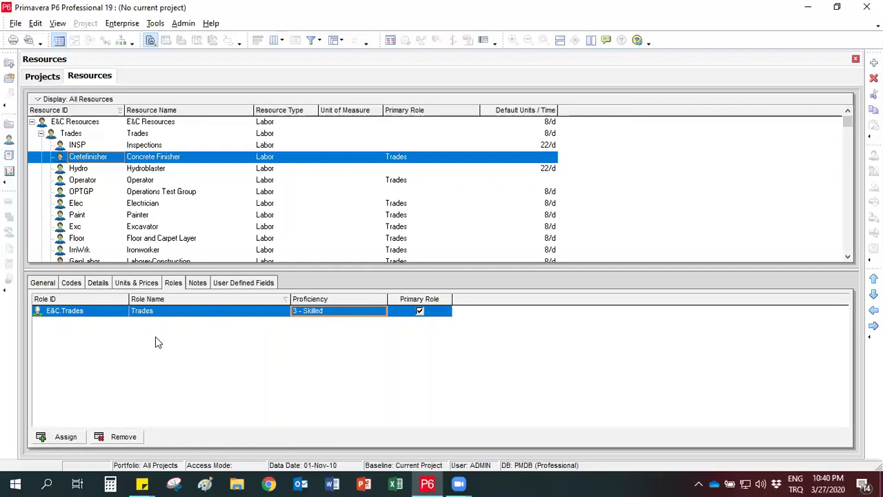
Step: Save the resource note "kljljljlj" for the Concrete Finisher and show its user-defined fields
click(198, 283)
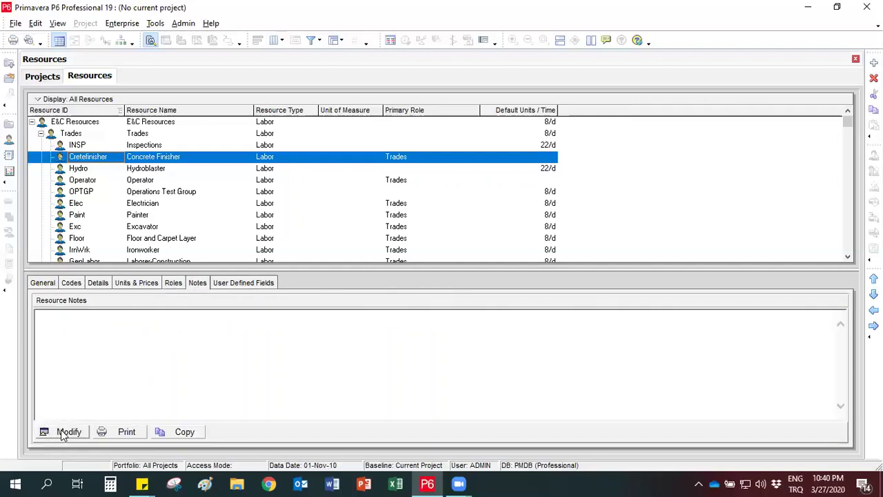
click(62, 433)
text(kjjjjjj)
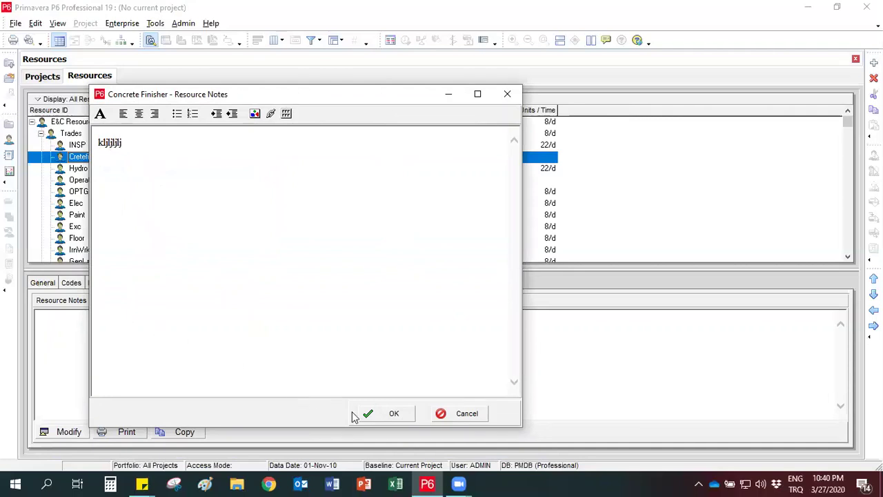
click(376, 414)
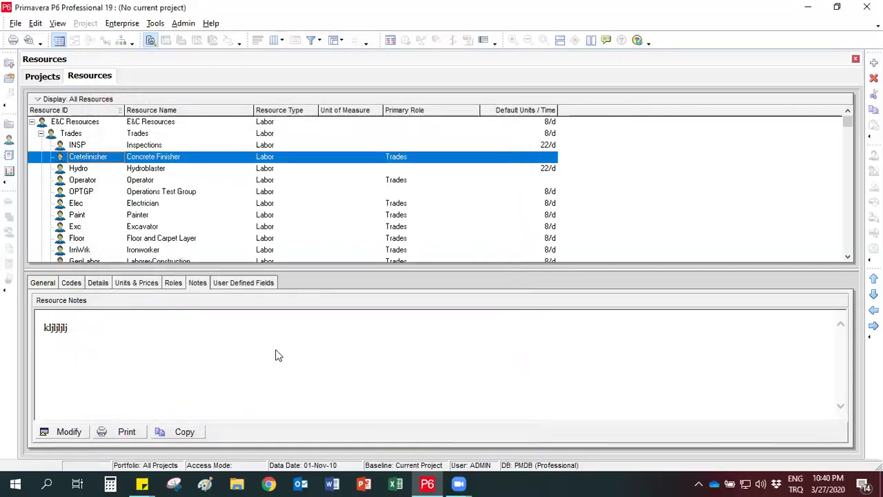
click(236, 283)
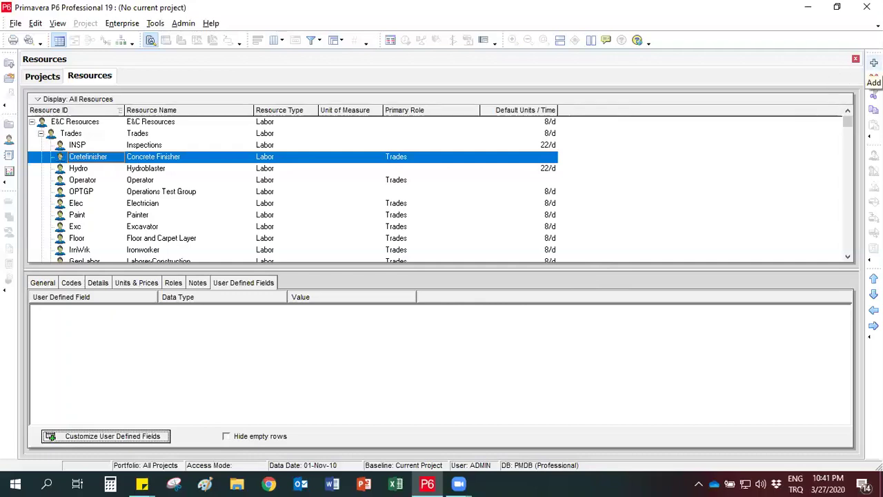
Step: Start a new resource beneath the Concrete Finisher with the ID CW and the name Concrete Worker
click(873, 63)
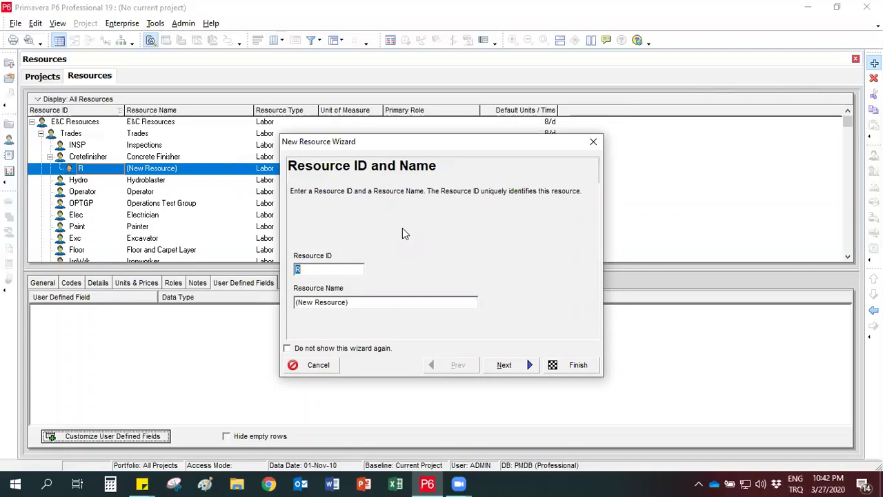
text(CW)
click(361, 303)
drag(362, 303, 262, 290)
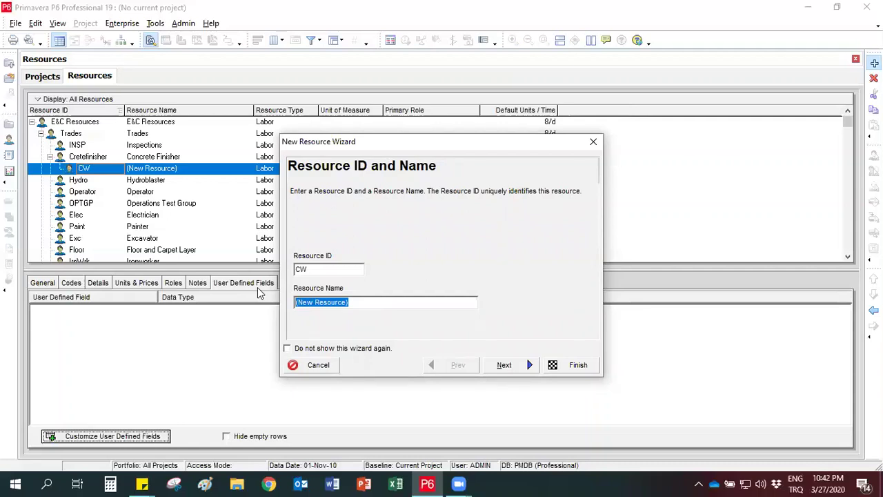
text(Concret)
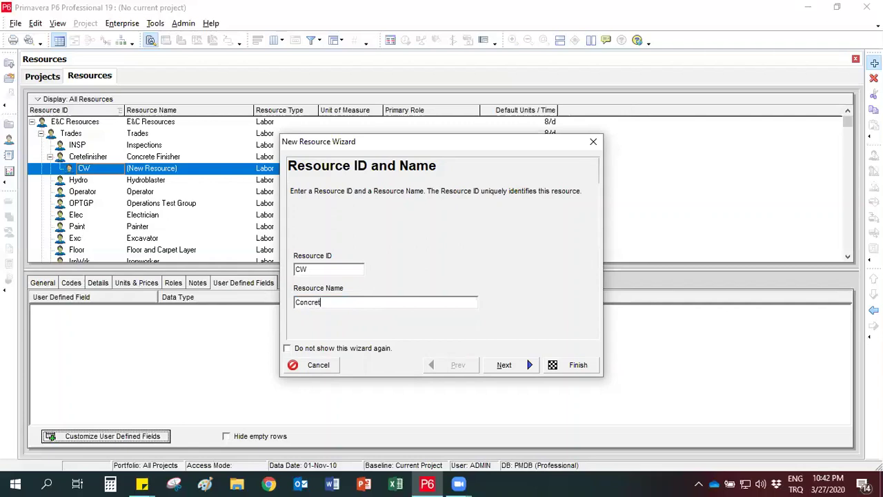
text(e Worker)
click(504, 365)
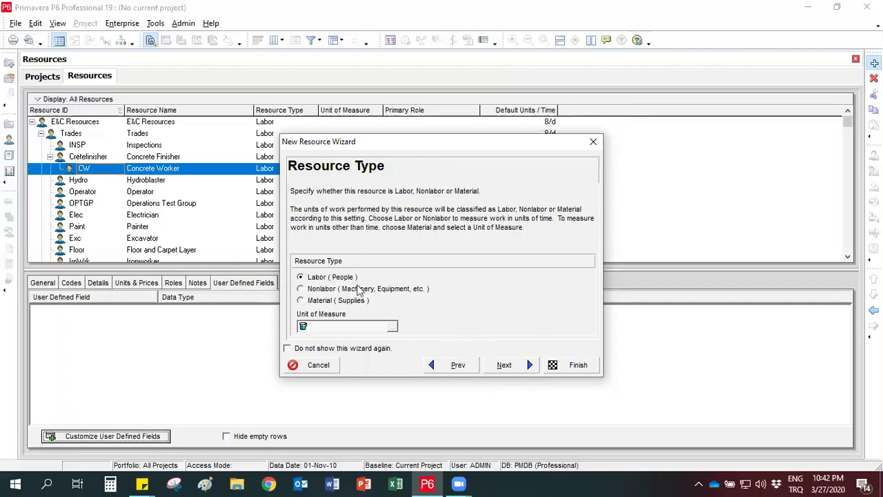
Step: Accept Labor as the Concrete Worker's type, set its price per unit to $8.00/h and keep Max Units/Time at 8/d
click(507, 364)
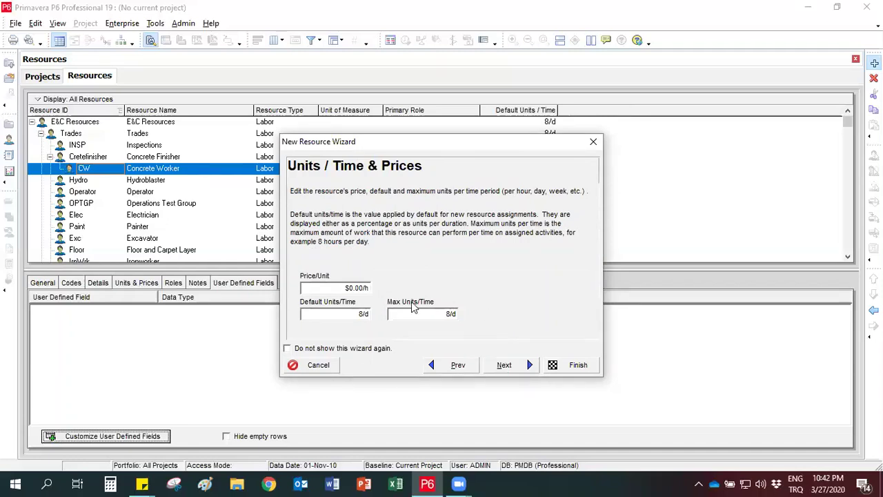
click(341, 288)
drag(358, 288, 273, 284)
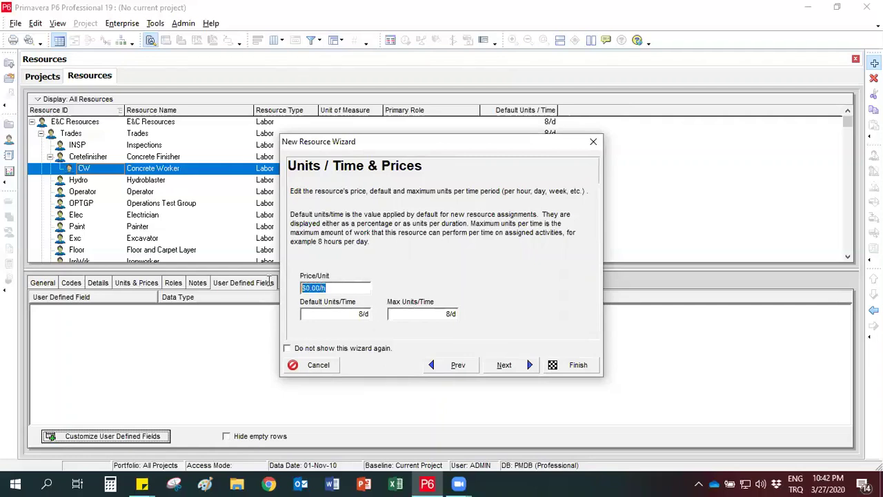
text(8)
click(418, 315)
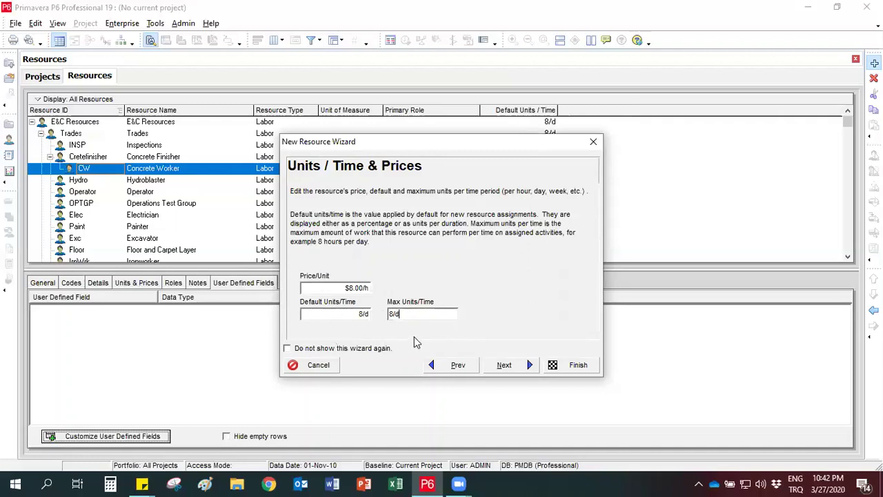
click(506, 368)
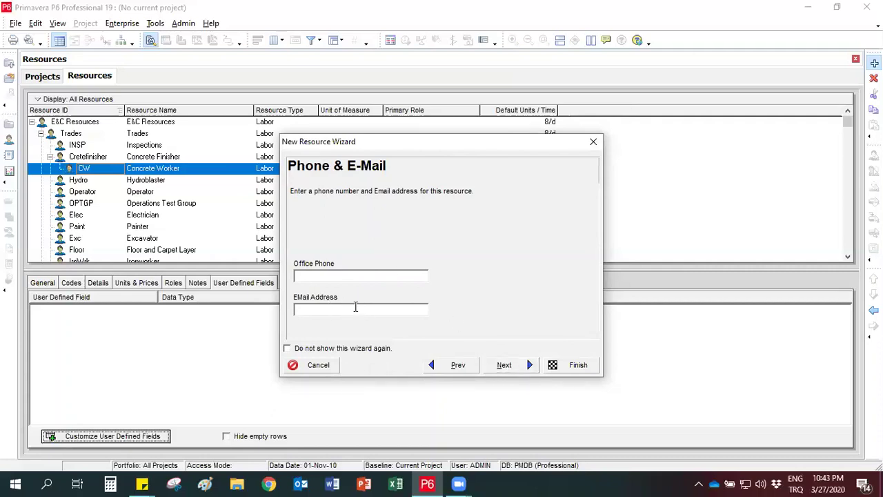
Step: Leave the Concrete Worker's contact details and roles empty and choose the existing Class Exercise calendar for it
click(504, 366)
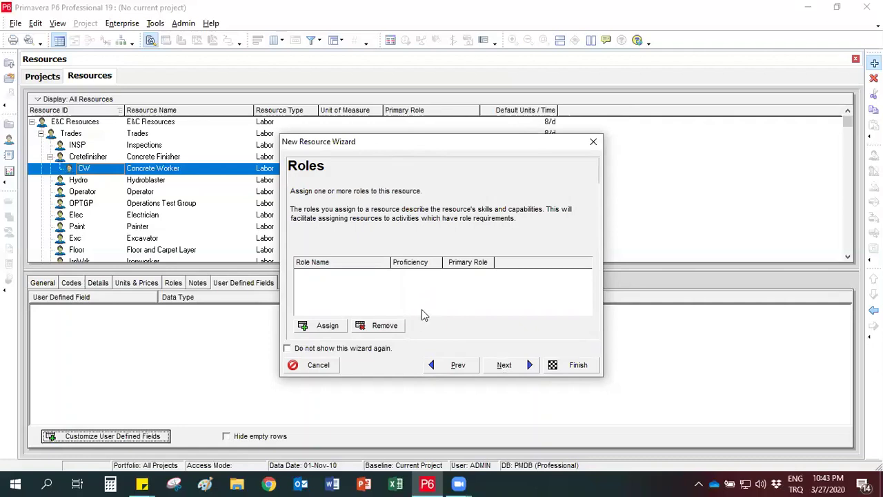
click(506, 364)
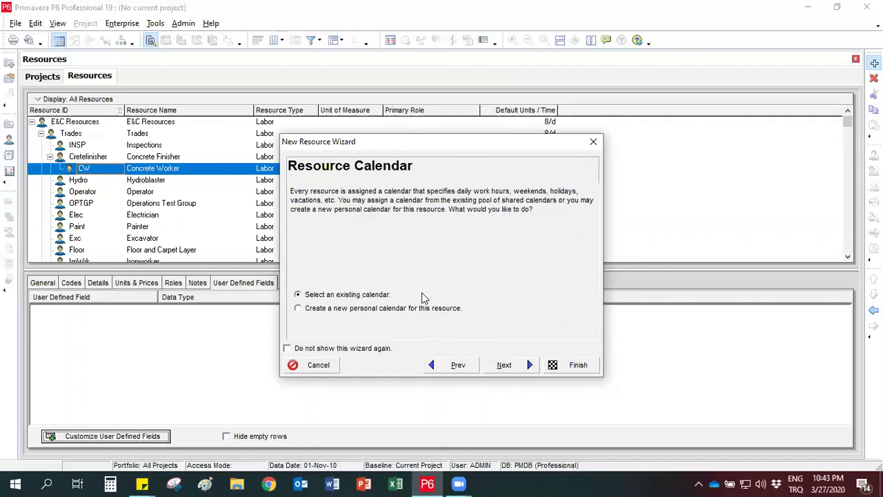
click(523, 366)
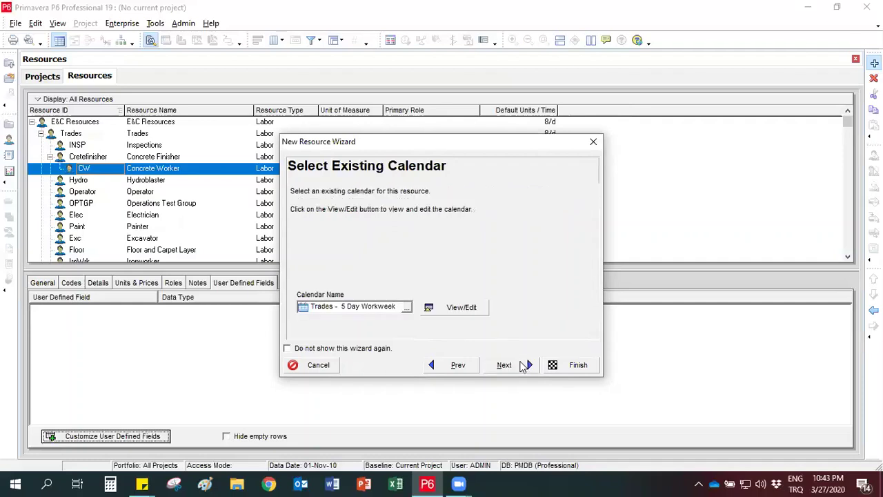
click(407, 309)
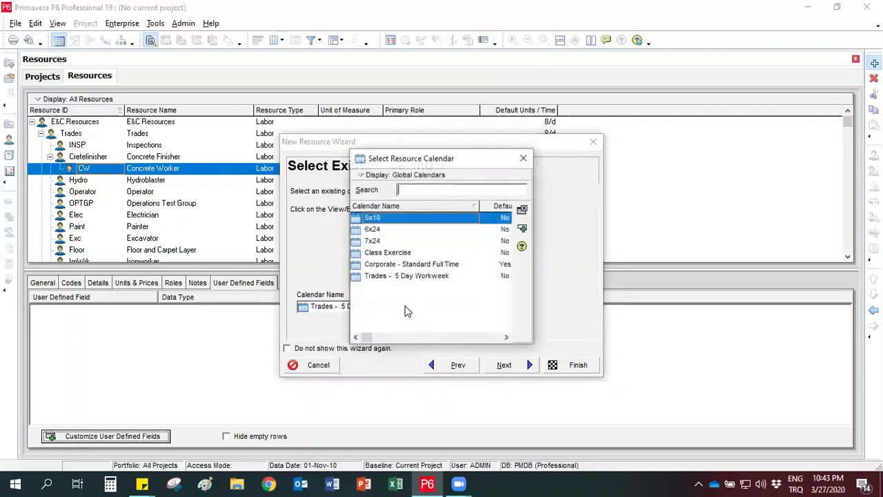
double_click(374, 253)
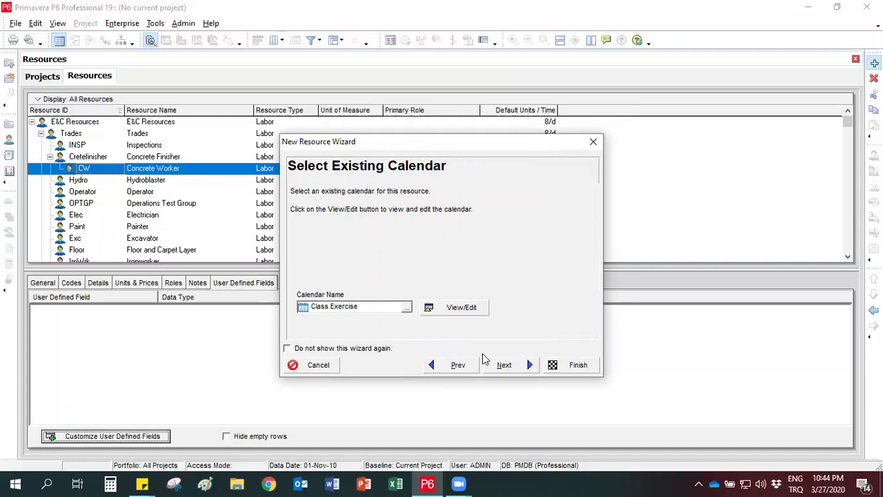
Step: Accept auto-computing actuals for the Concrete Worker and finish creating the resource
click(503, 364)
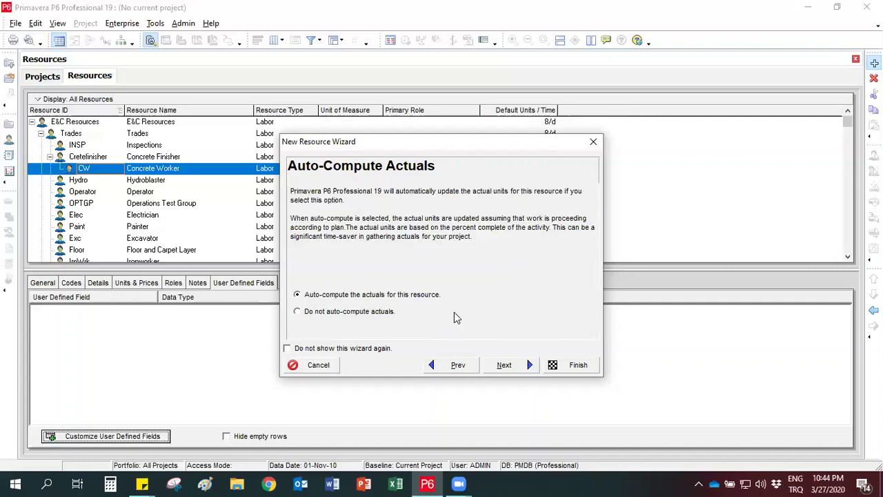
click(504, 365)
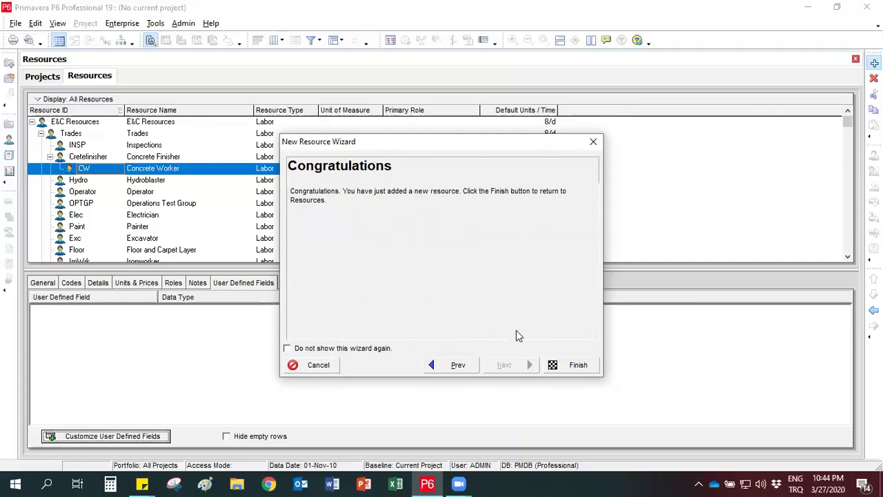
click(577, 364)
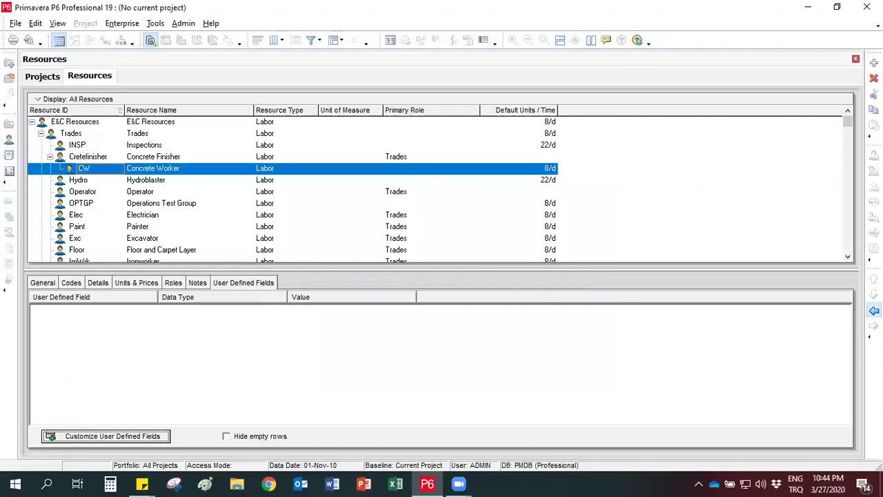
Step: Outdent the Concrete Worker two levels in the resource hierarchy, placing it directly under E&C Resources
click(873, 310)
click(874, 311)
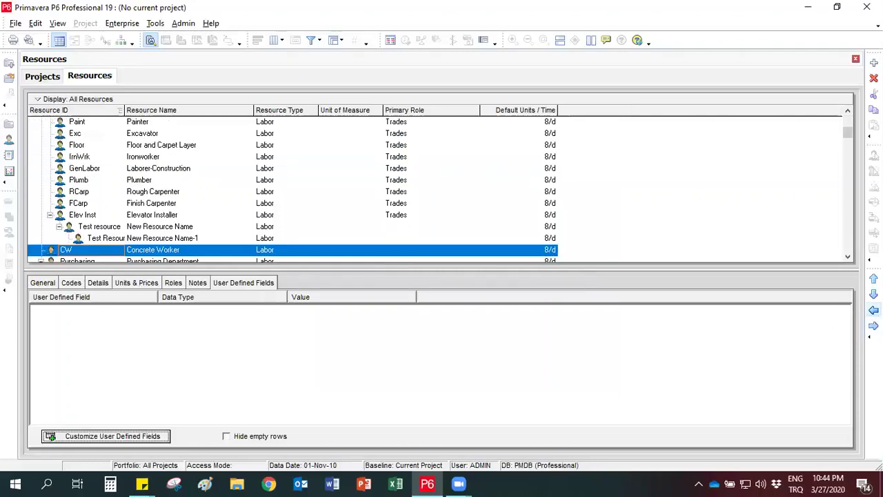
Step: Move the Concrete Worker above the Trades group in the resource hierarchy and add a new resource beneath it
click(873, 278)
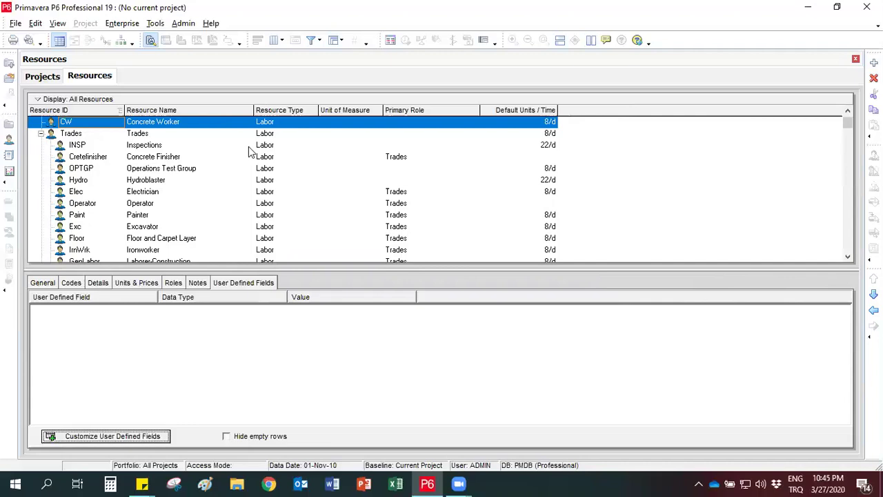
right_click(107, 124)
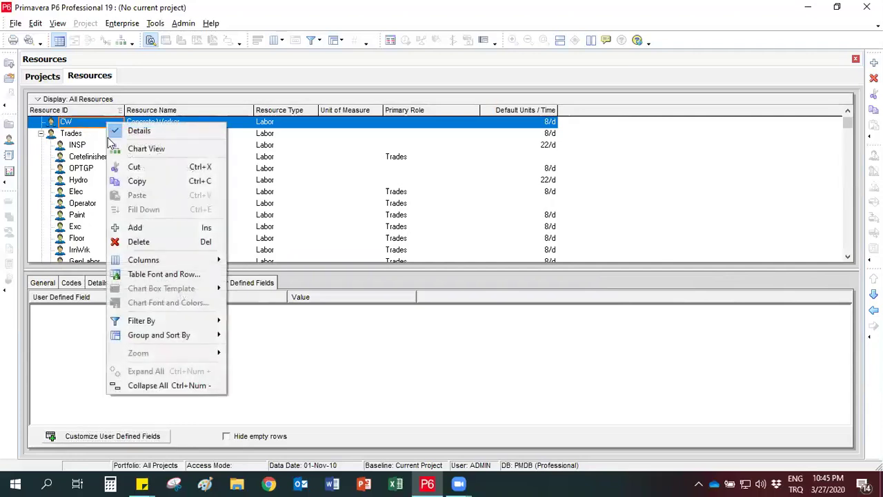
click(167, 229)
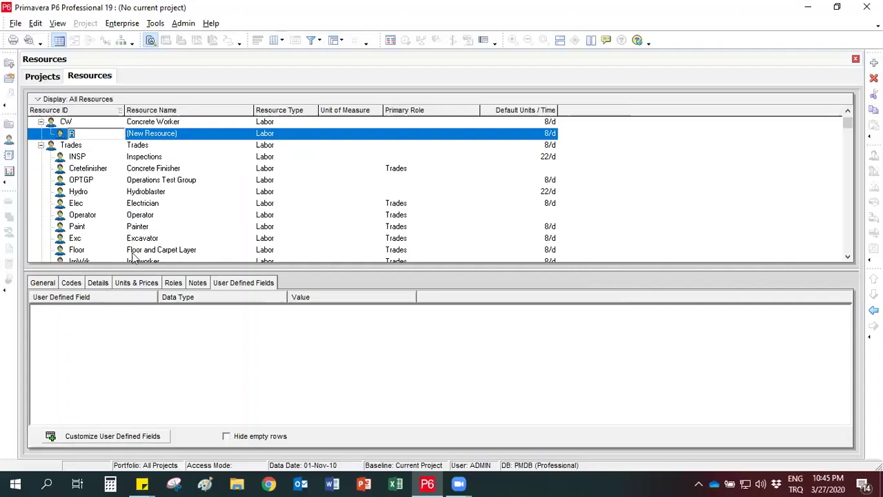
click(213, 136)
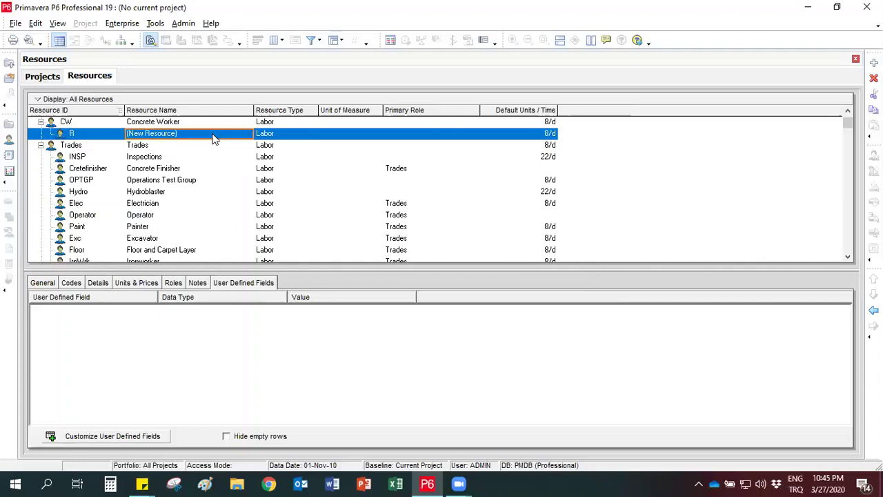
Step: Give the new resource the ID CR and the name Crane, and set its resource type to Nonlabor
click(43, 284)
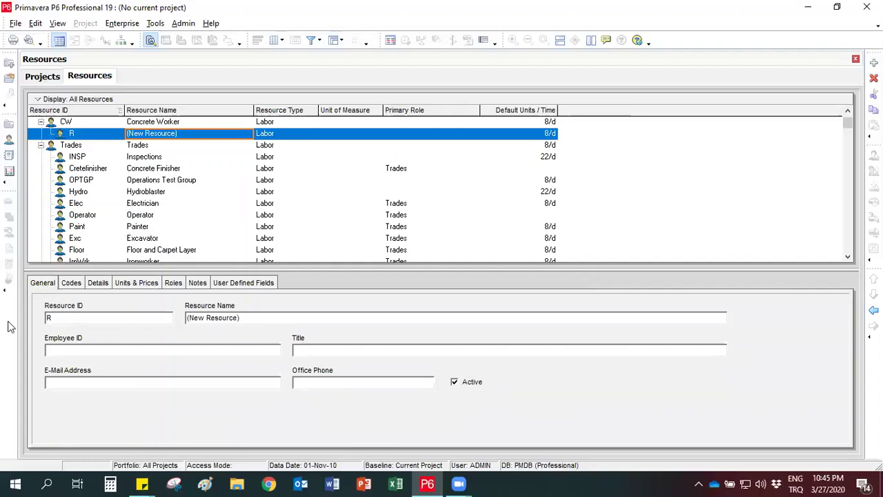
click(67, 318)
text(CR)
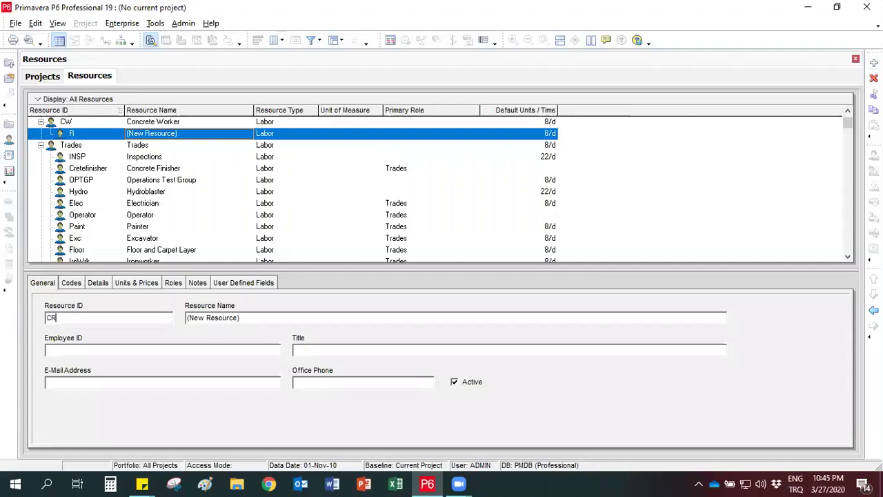
key(Tab)
text(Crane)
click(82, 318)
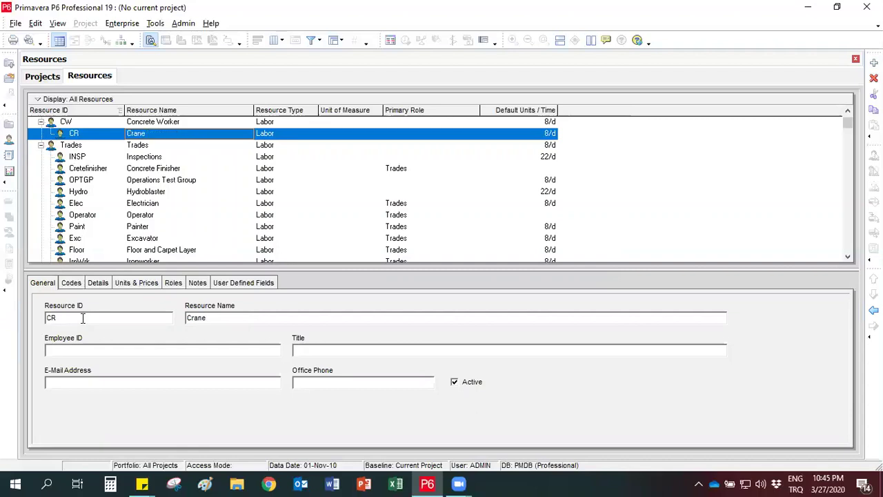
click(98, 282)
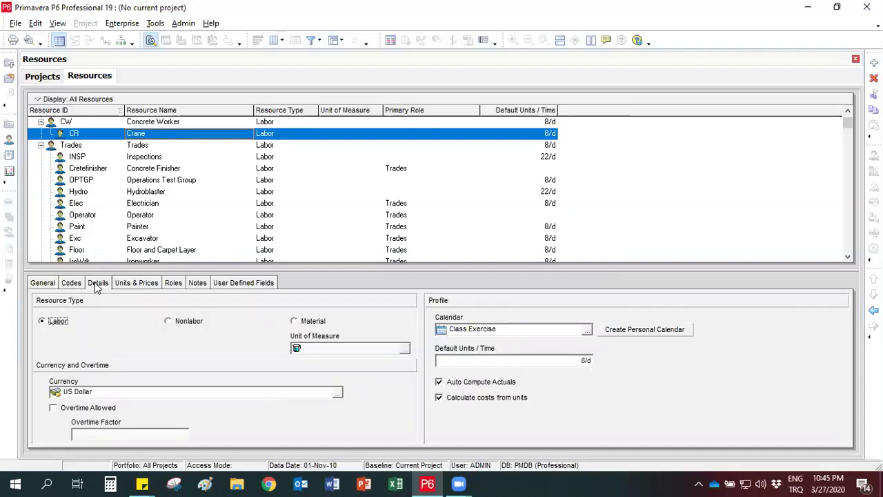
click(169, 322)
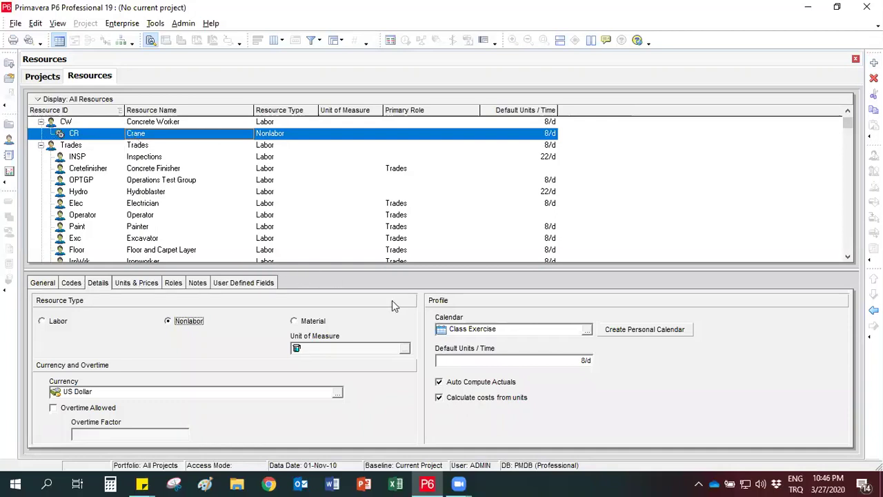
Step: Set the Crane's standard rate to $100.00/h and outdent it to the same level as the Concrete Worker
click(136, 283)
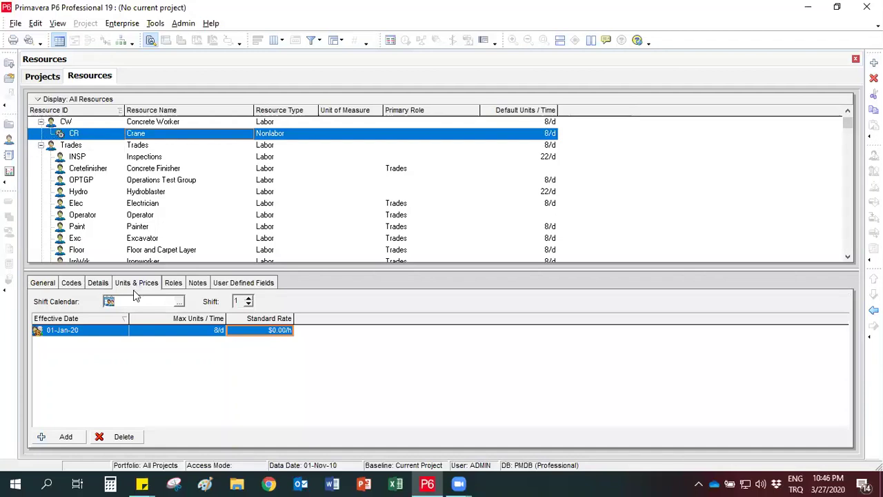
click(268, 331)
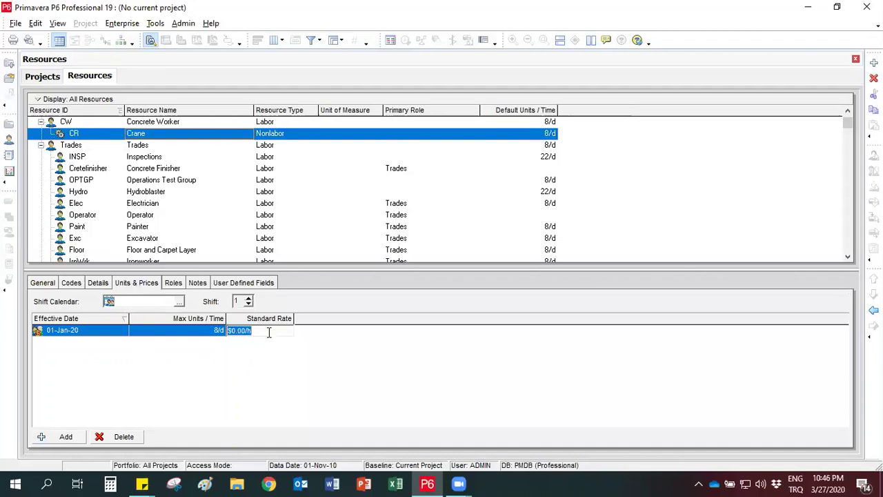
text(100)
key(Return)
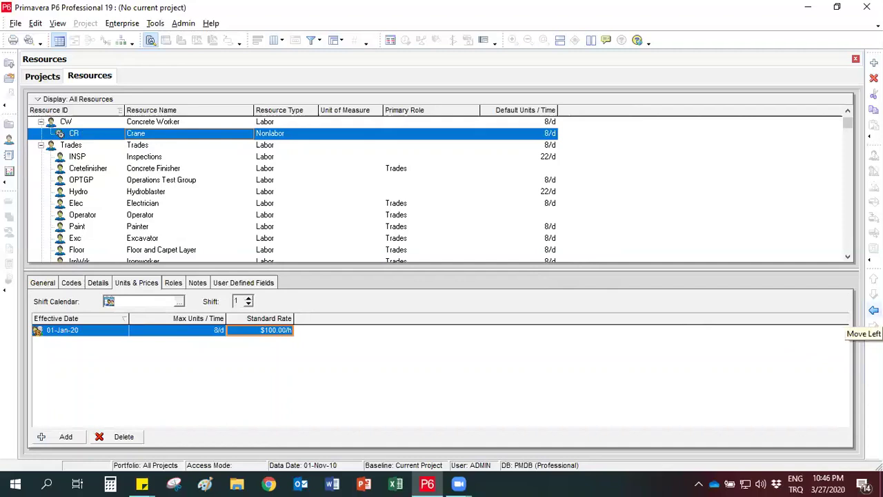
click(873, 310)
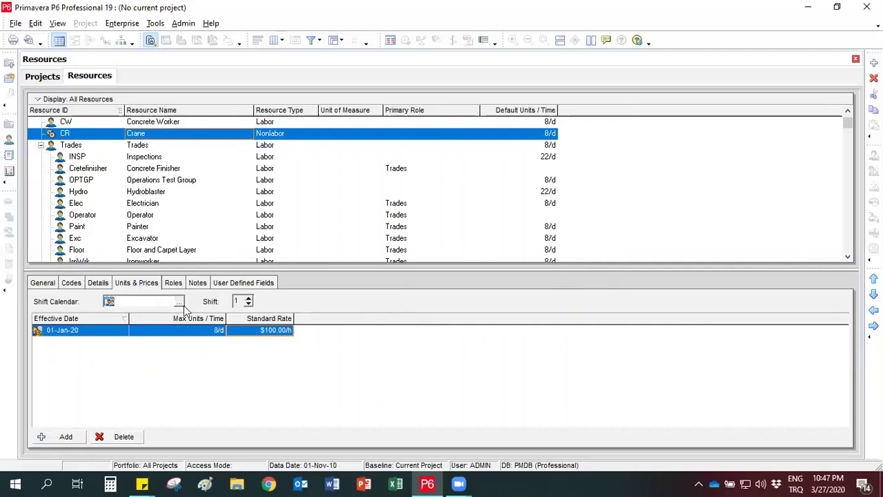
Step: Add a new resource beneath the Crane with the ID FW and the name Formwork
click(110, 138)
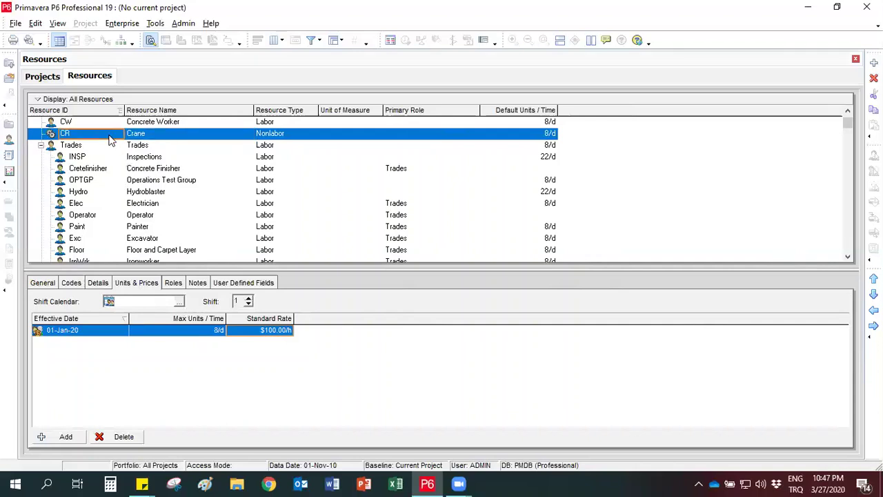
key(Insert)
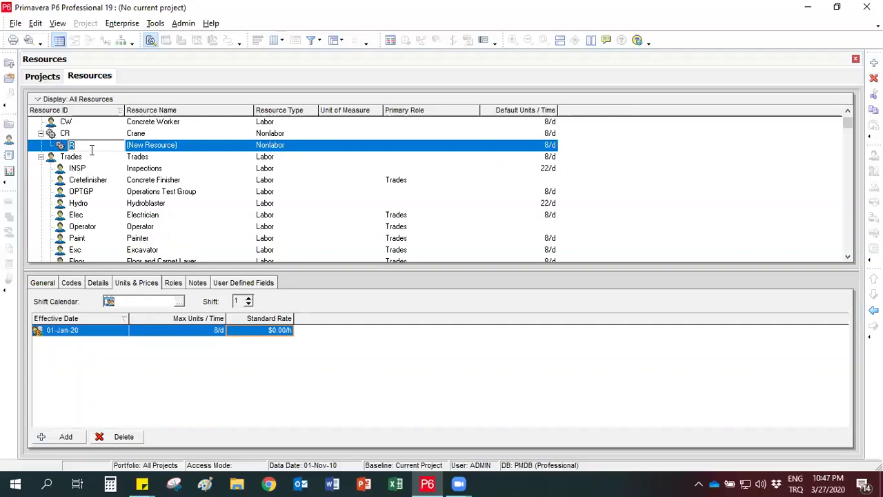
text(FW)
key(Tab)
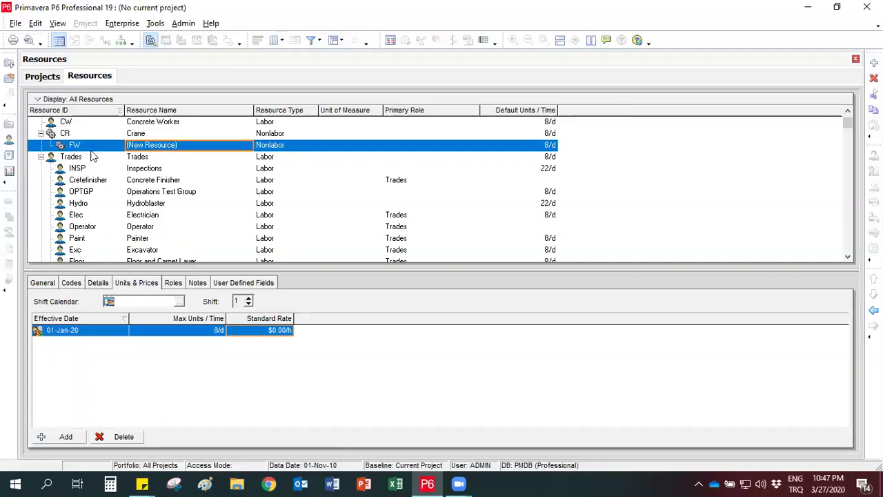
click(194, 144)
text(Fo)
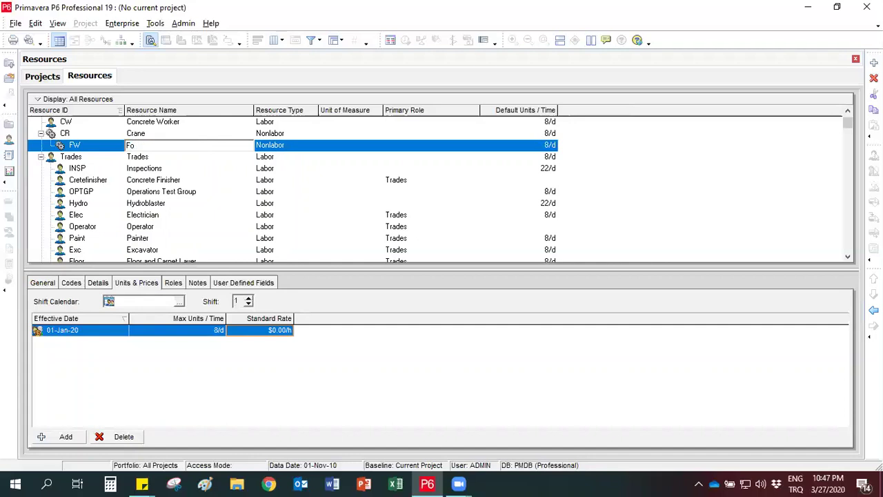
text(rmwork)
key(Return)
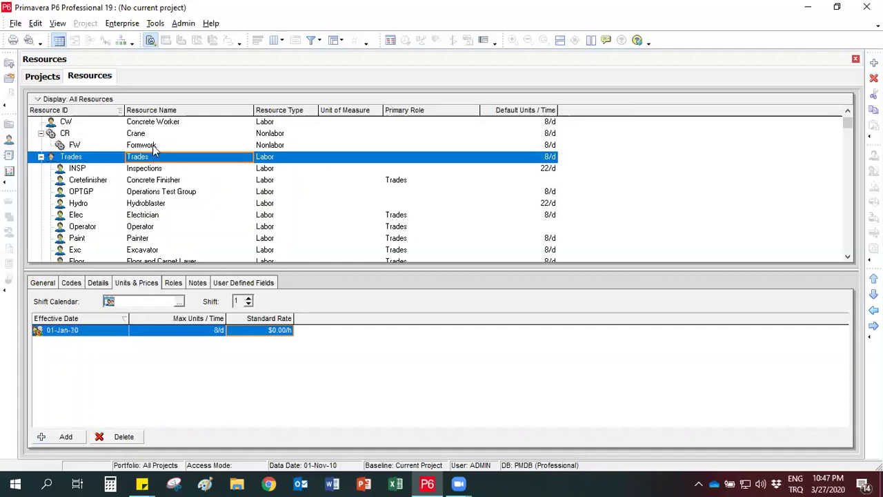
Step: Change Formwork's resource type to Material, accepting the adjustments, and outdent it to the same level as the Crane
click(163, 148)
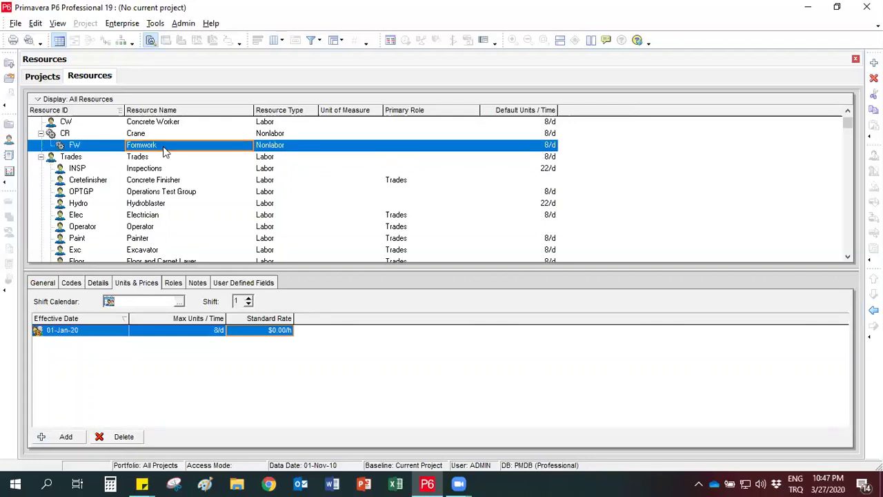
click(273, 148)
click(274, 147)
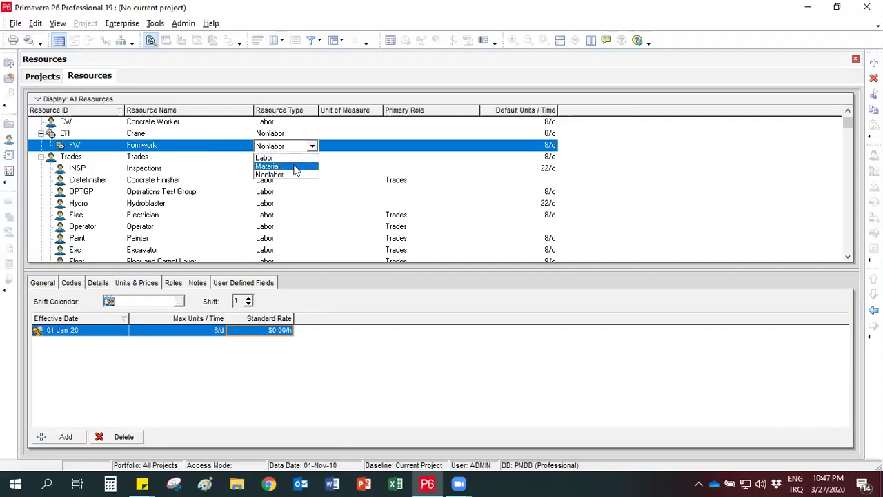
click(295, 169)
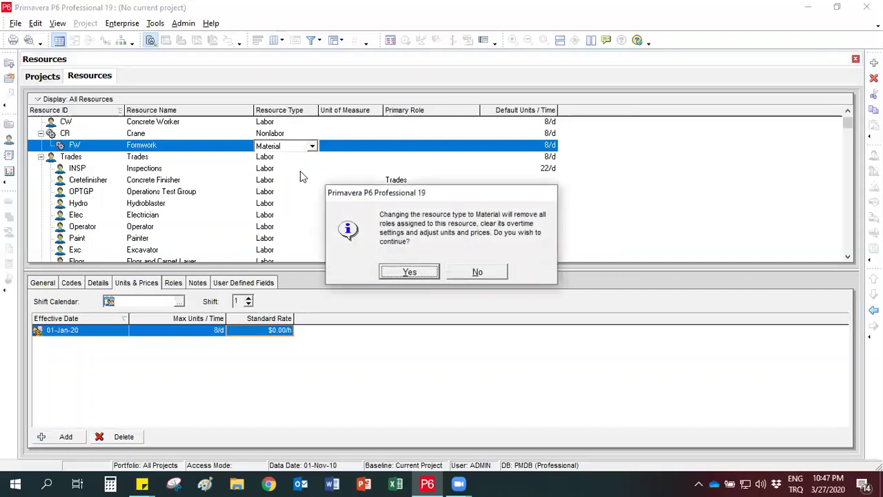
click(403, 273)
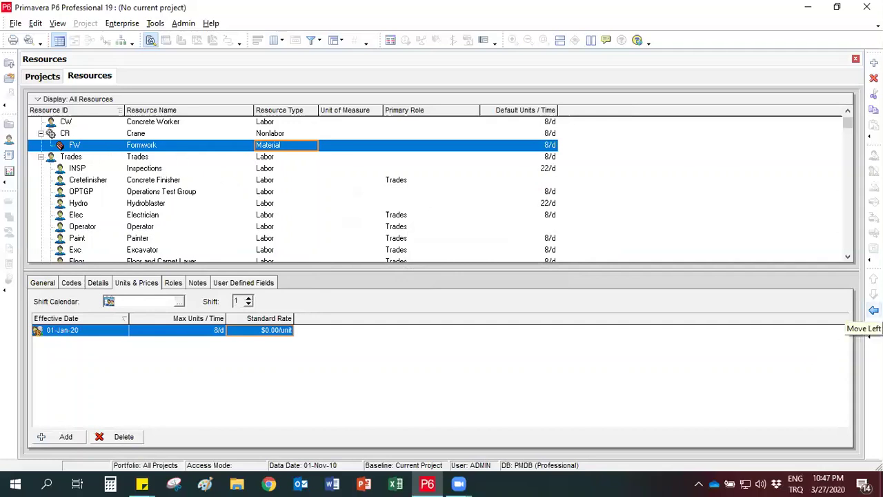
click(873, 310)
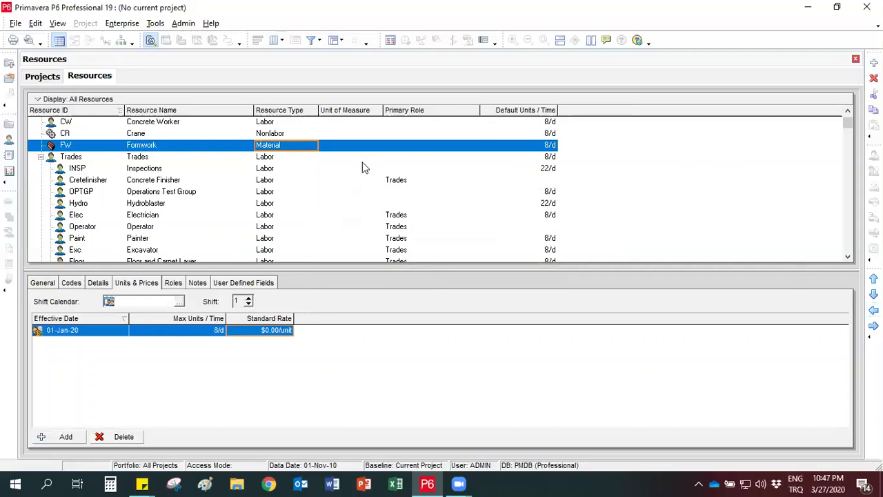
click(198, 145)
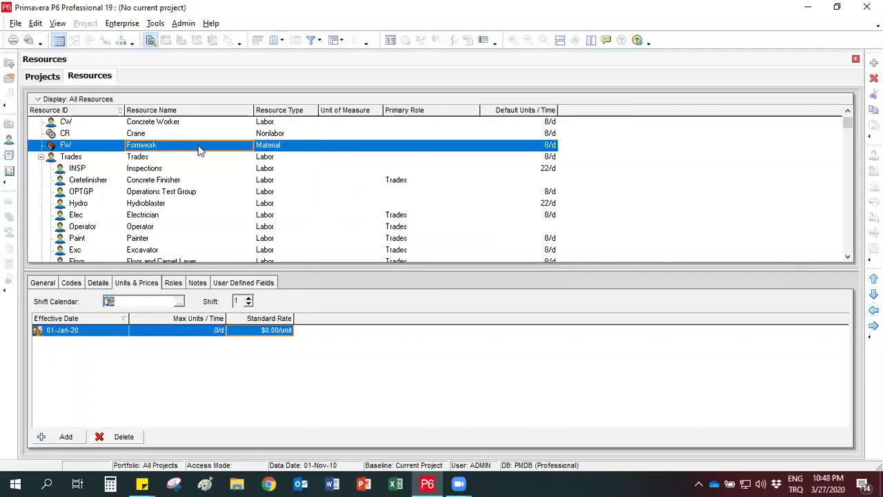
Step: Examine the Concrete Worker's and Formwork's details and view the units of measure available for Formwork without choosing one
click(59, 122)
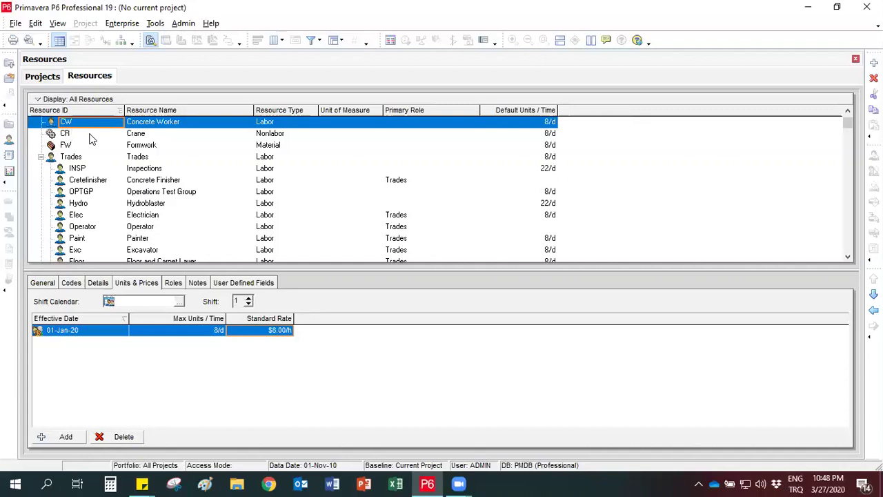
click(98, 283)
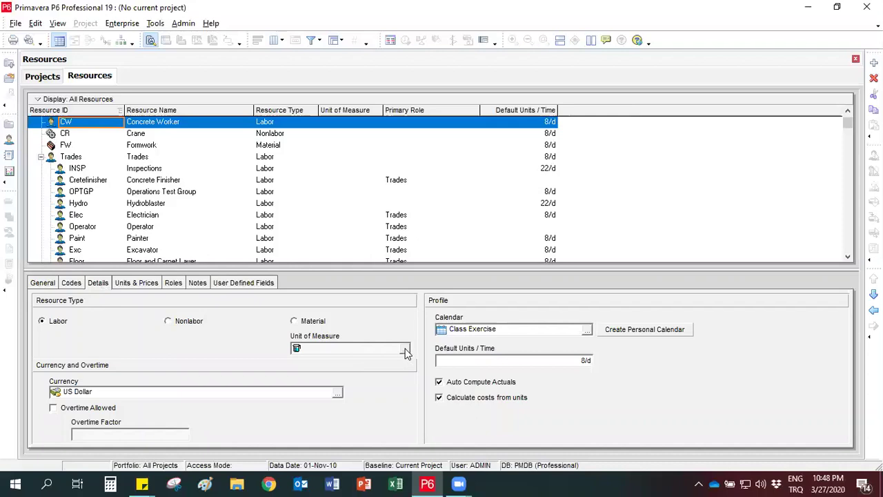
click(83, 146)
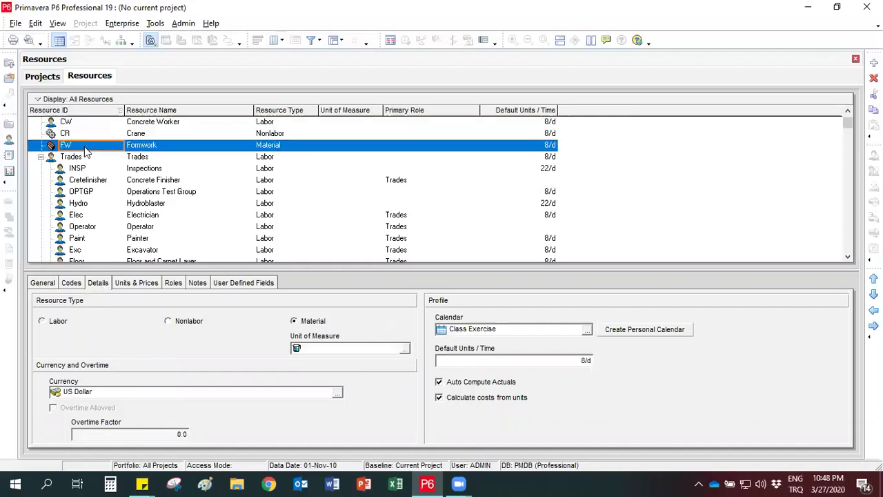
click(404, 350)
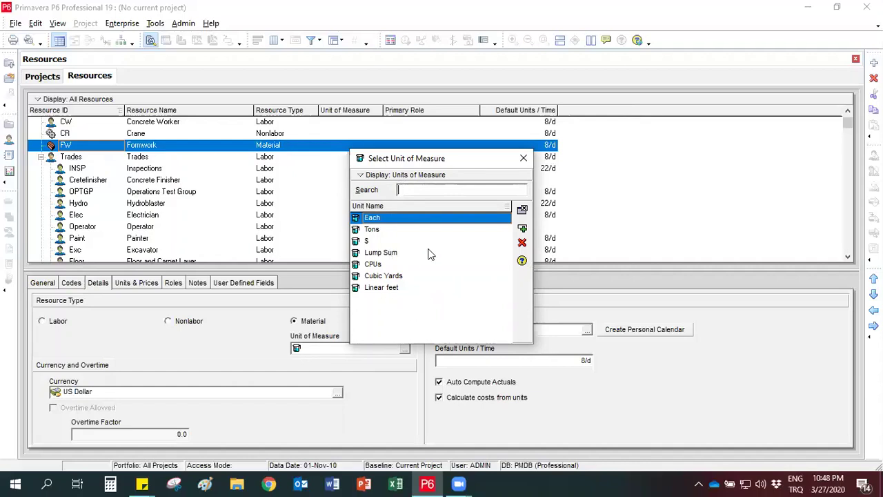
click(523, 160)
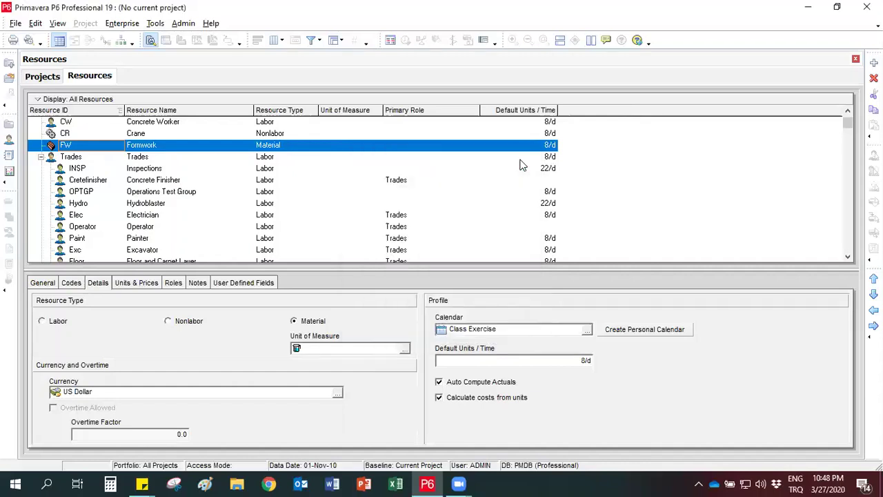
Step: Add a new unit of measure with the abbreviation m2 in the admin categories
click(184, 24)
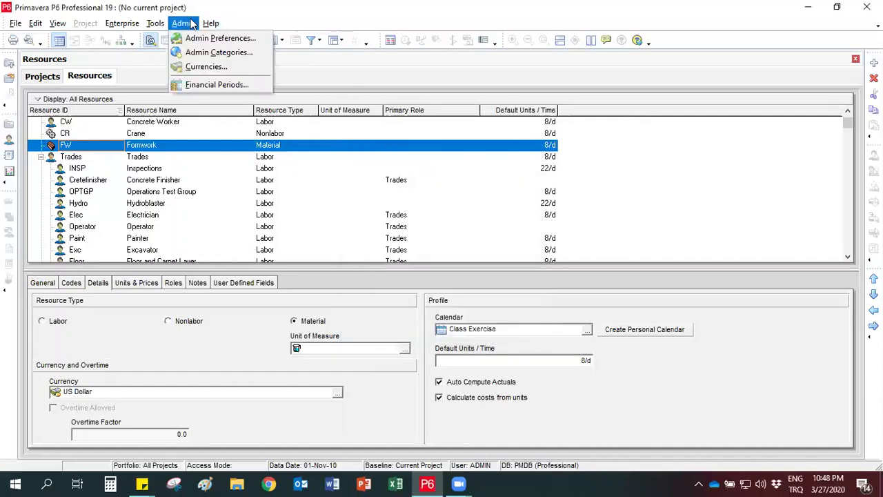
click(202, 53)
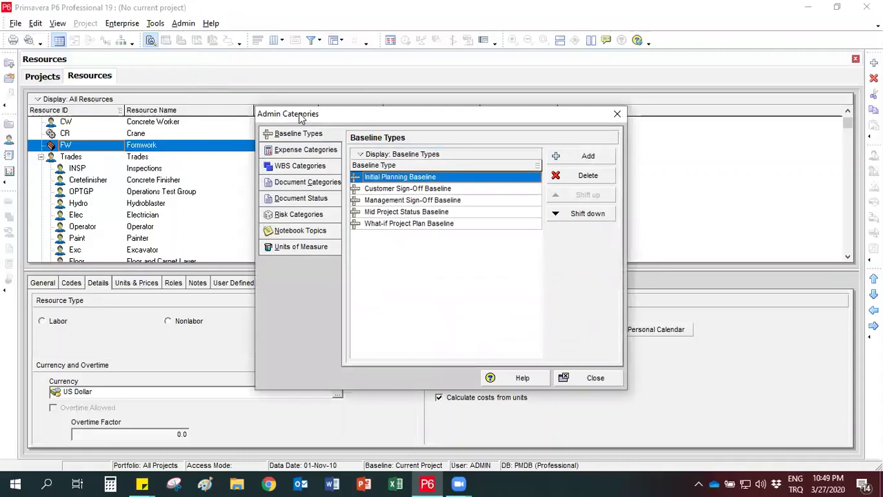
drag(300, 119, 227, 89)
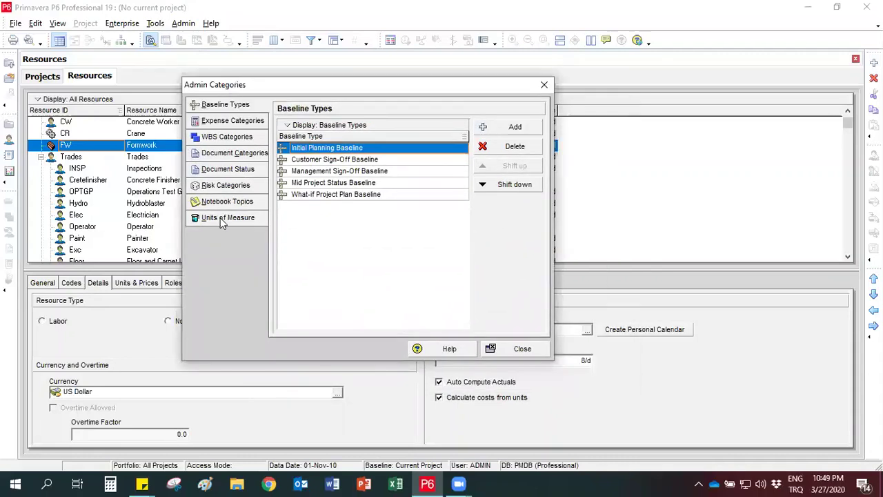
click(220, 217)
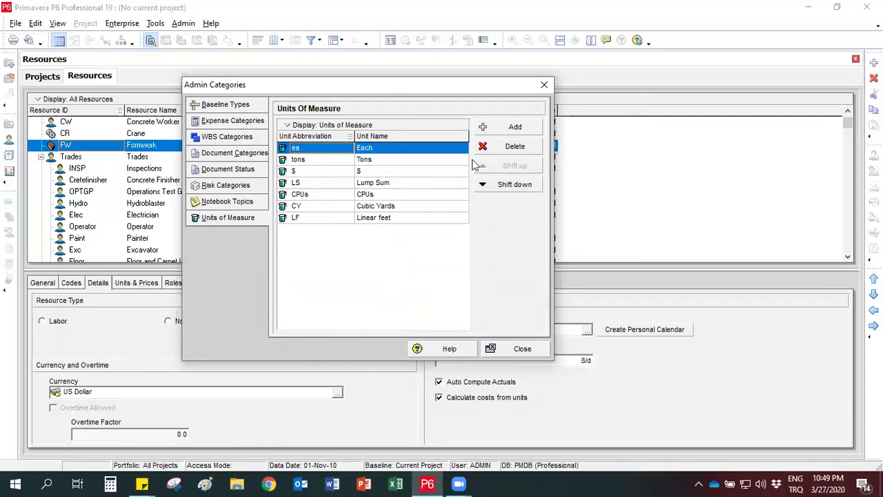
click(509, 129)
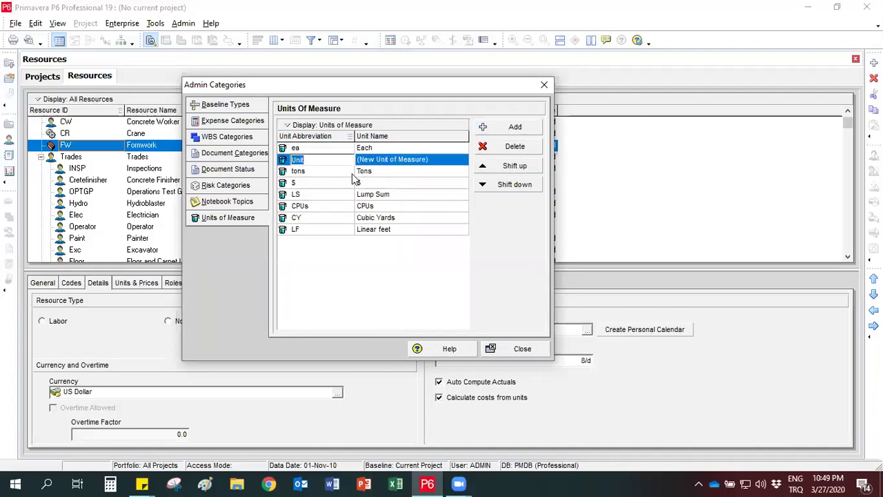
text(m2)
Step: Name the m2 unit of measure "meter square" and close the admin categories
click(398, 167)
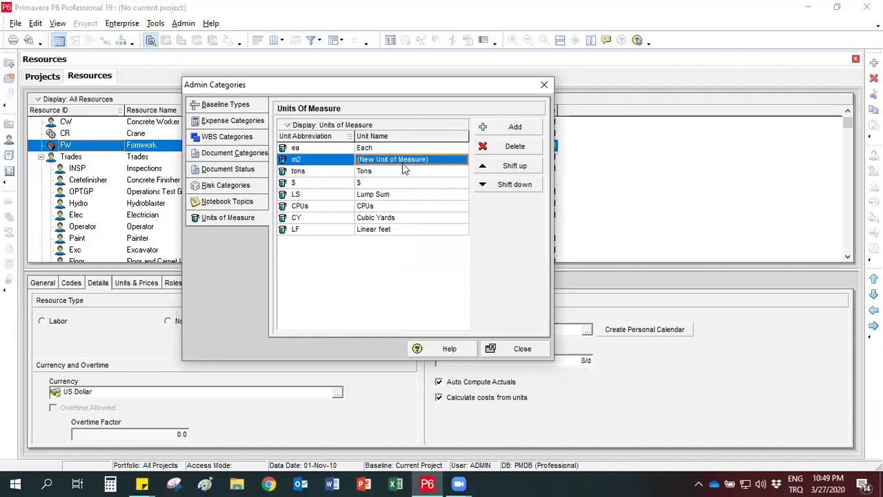
click(441, 162)
text(meter)
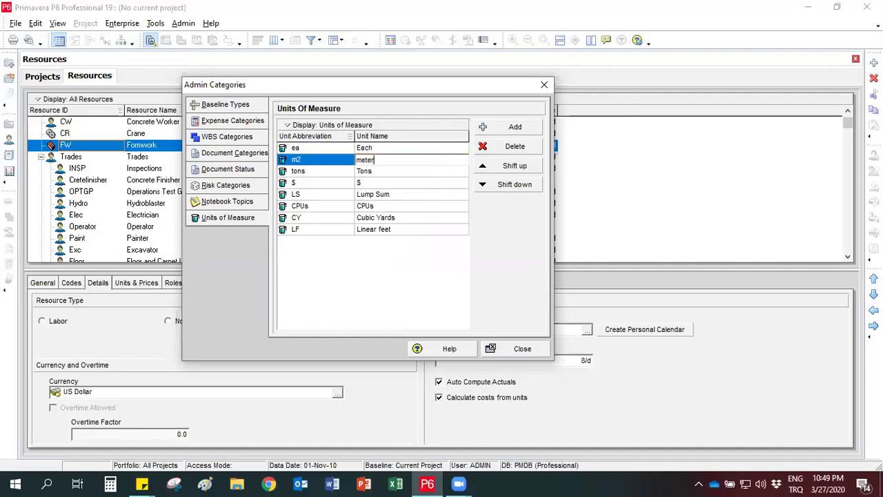
text( square)
click(399, 174)
click(373, 159)
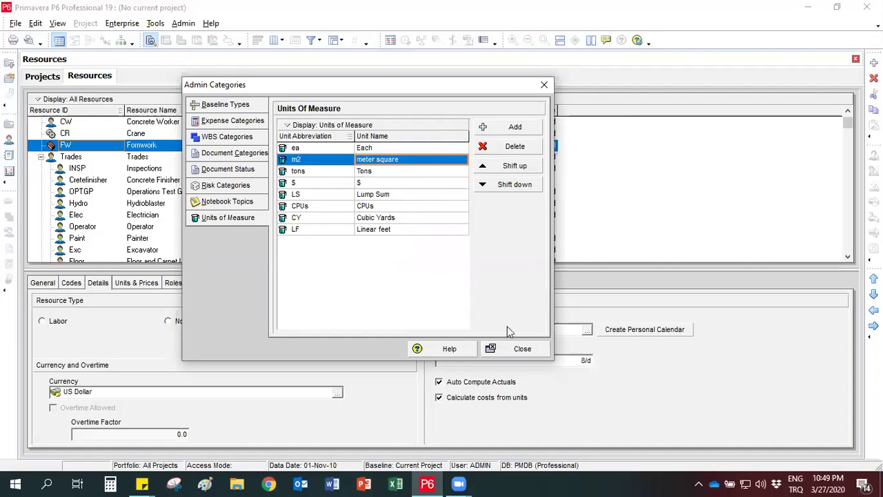
click(514, 352)
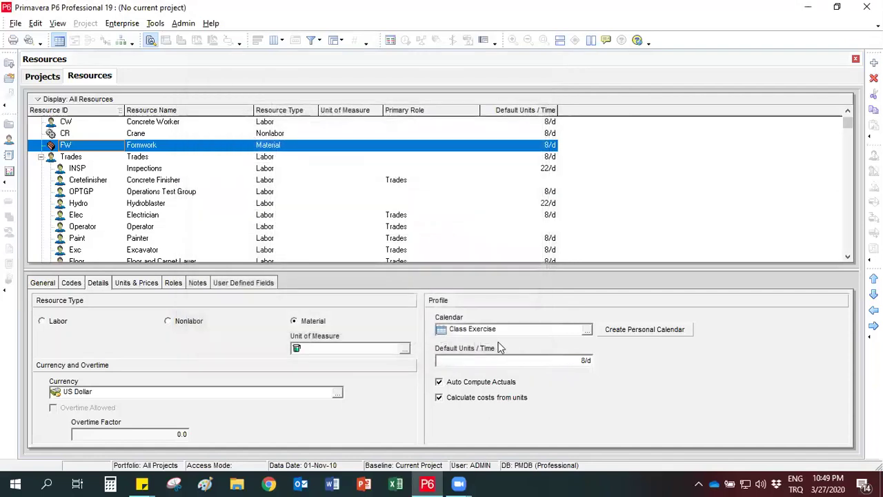
Step: Assign meter square as Formwork's unit of measure
click(404, 352)
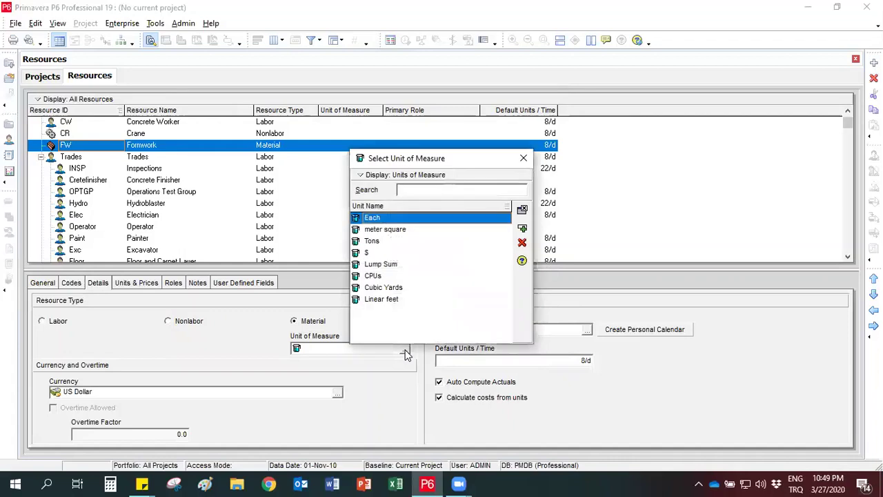
click(376, 231)
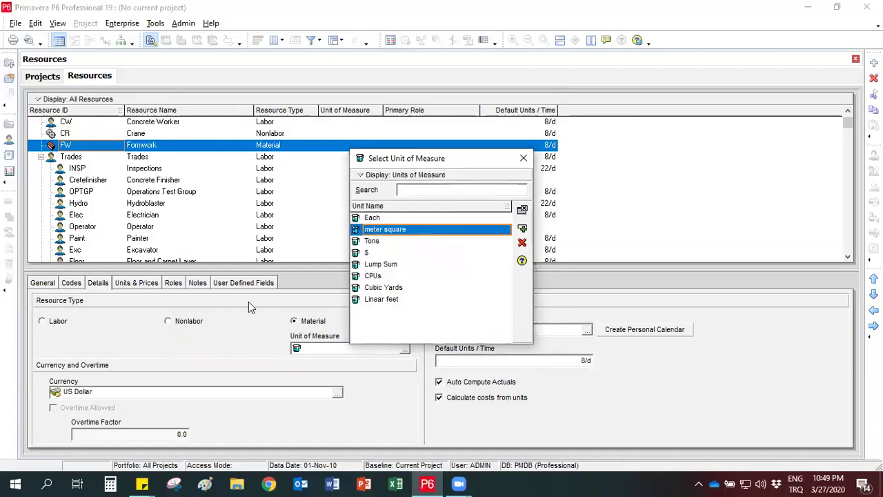
click(522, 229)
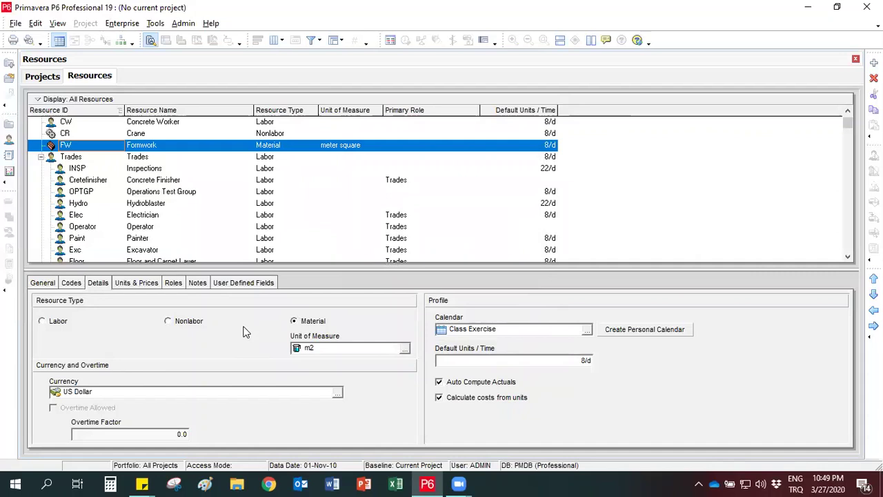
Step: View the unit of measure choices from Formwork's row without changing them, and check the Crane's unit of measure
click(353, 148)
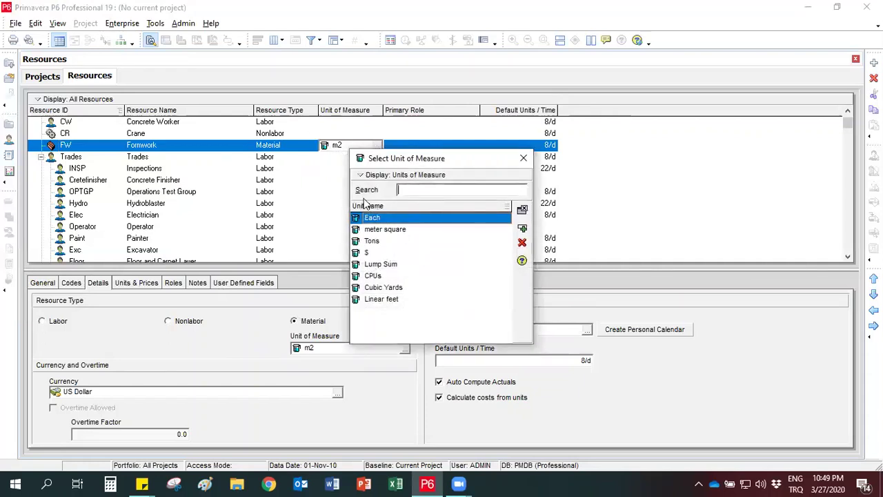
click(453, 188)
click(522, 160)
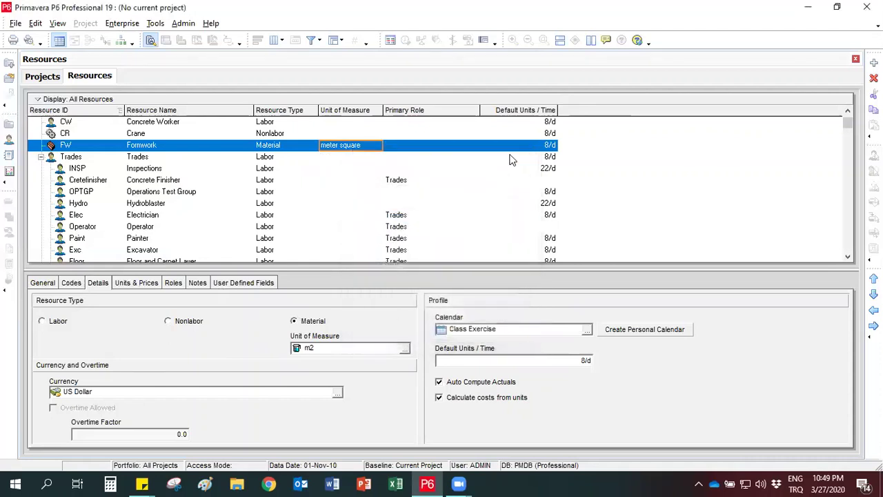
click(357, 133)
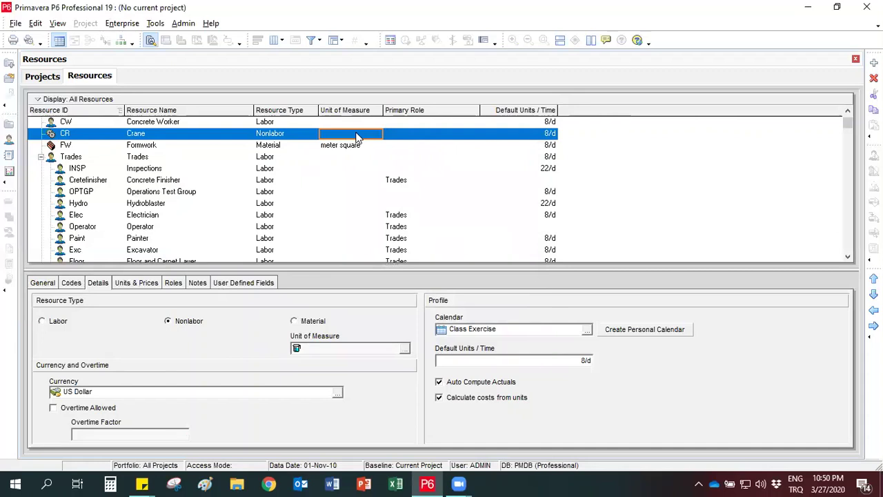
click(345, 122)
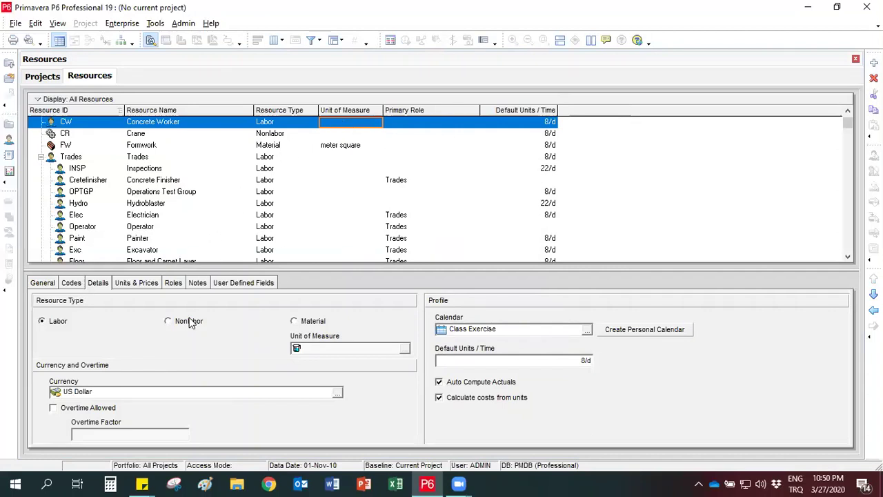
click(137, 283)
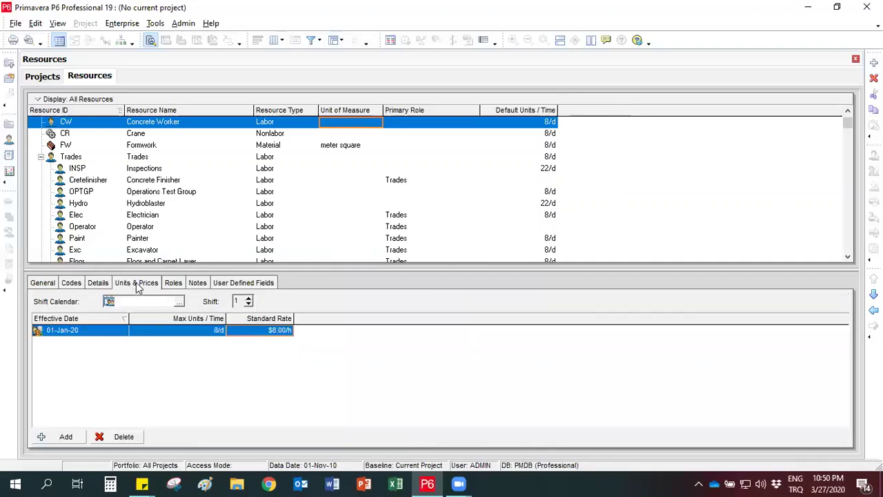
click(270, 333)
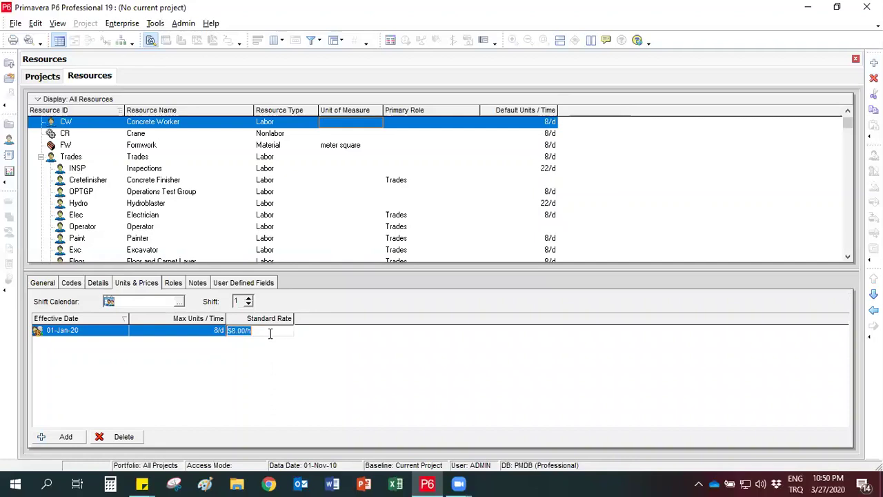
text(15)
key(Return)
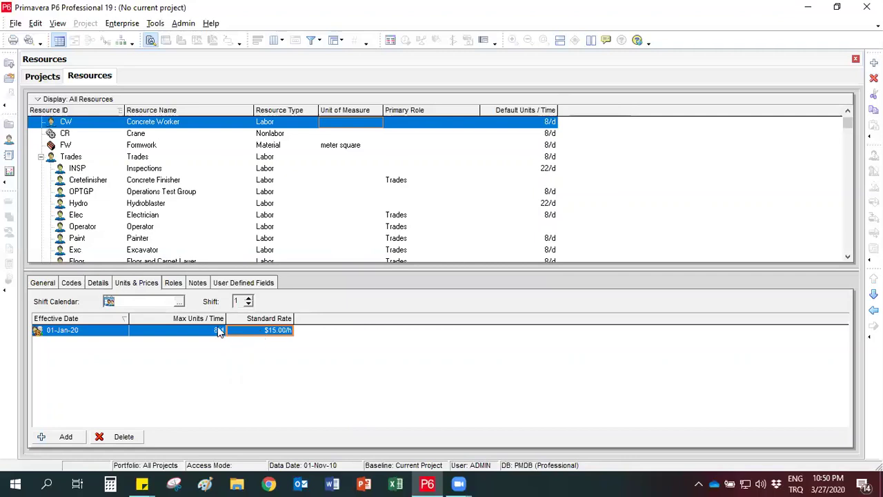
click(266, 331)
text(8)
key(Return)
Step: Set Formwork's standard rate to $15.00/m2
click(132, 148)
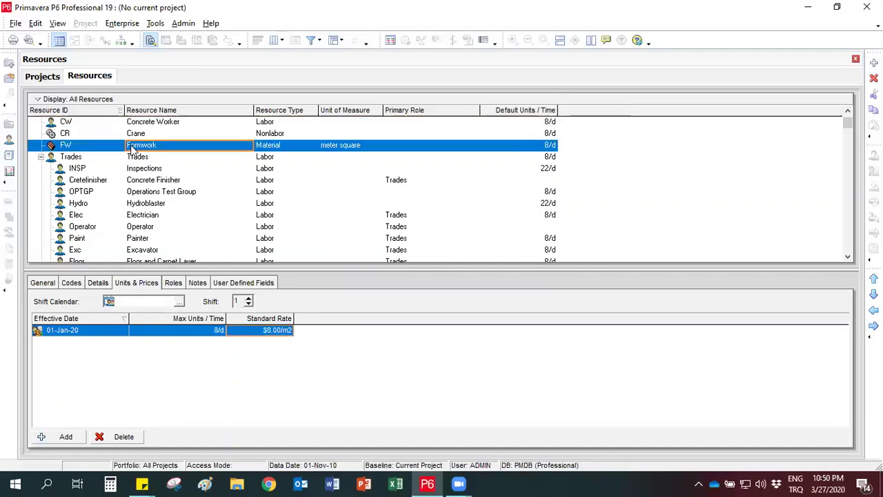
click(269, 331)
text(15)
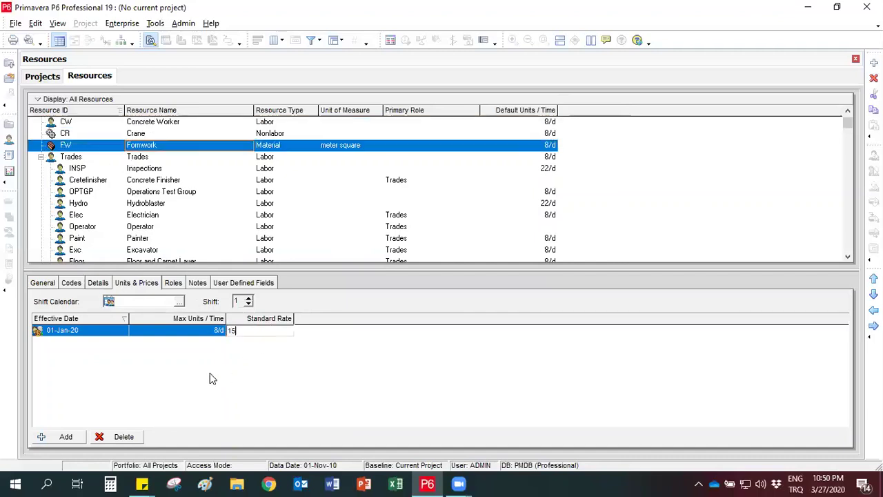
key(Return)
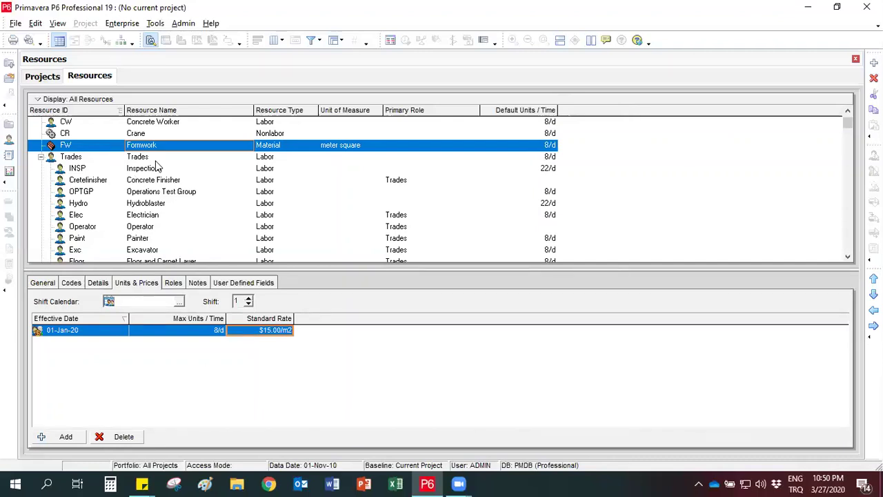
Step: Review the standard rates of the Concrete Worker, Crane and Formwork resources one after another
click(201, 125)
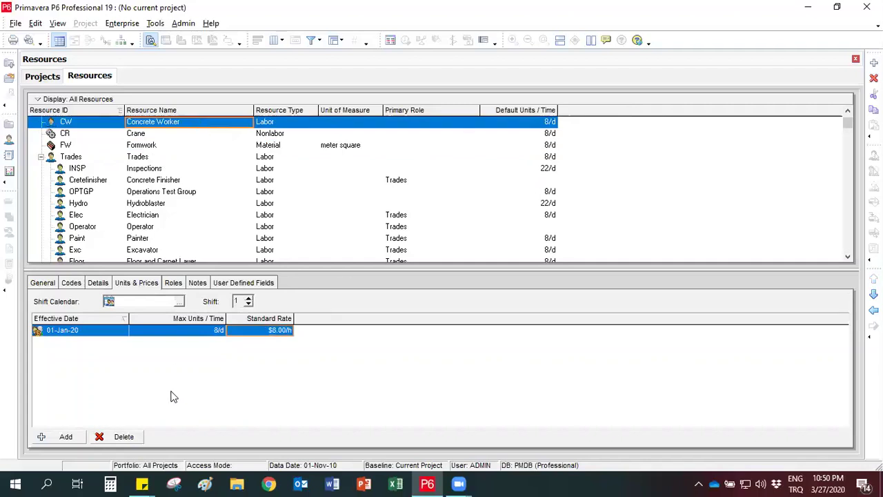
key(Down)
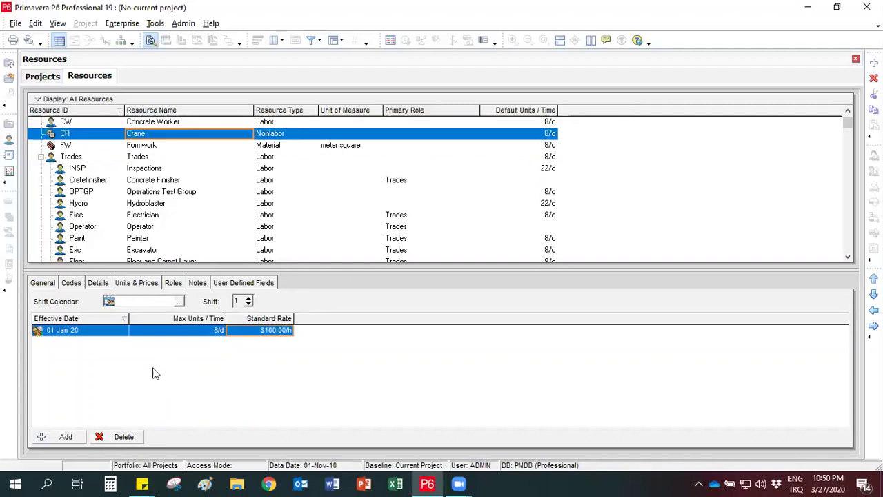
key(Down)
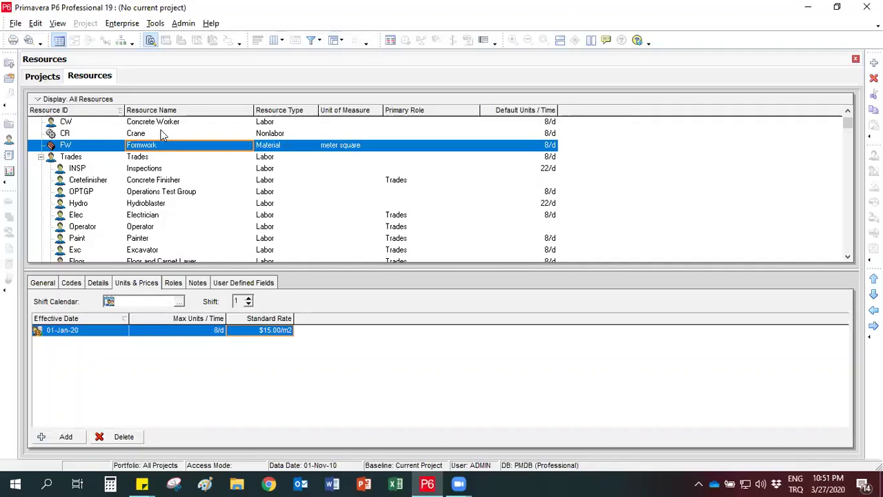
Step: Add a new resource beneath the Concrete Worker with the ID RL and the name Resource List
click(138, 122)
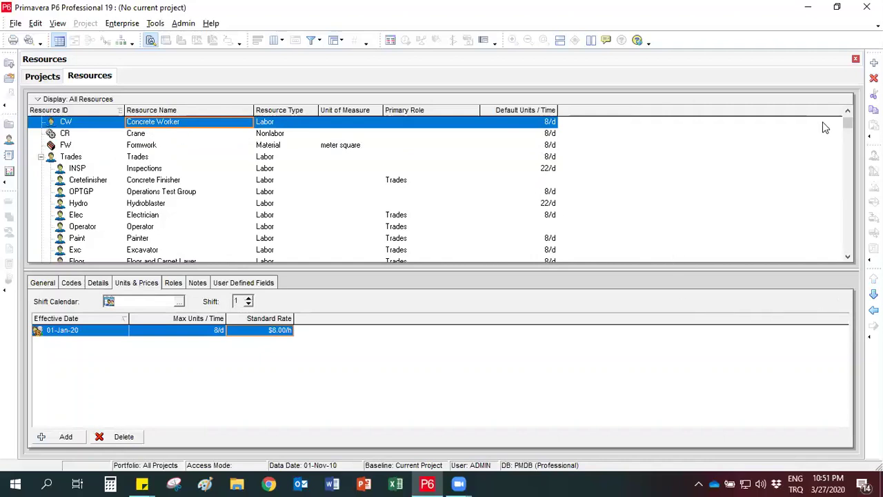
right_click(186, 127)
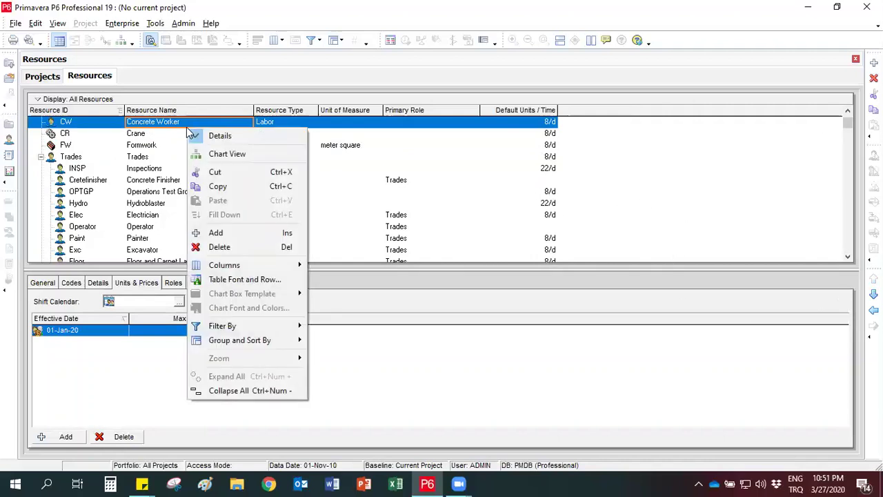
click(216, 232)
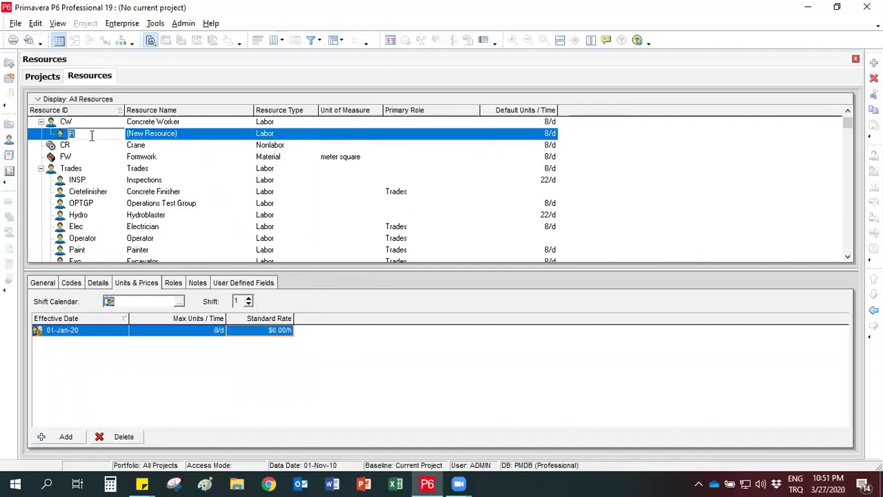
text(RL)
key(Tab)
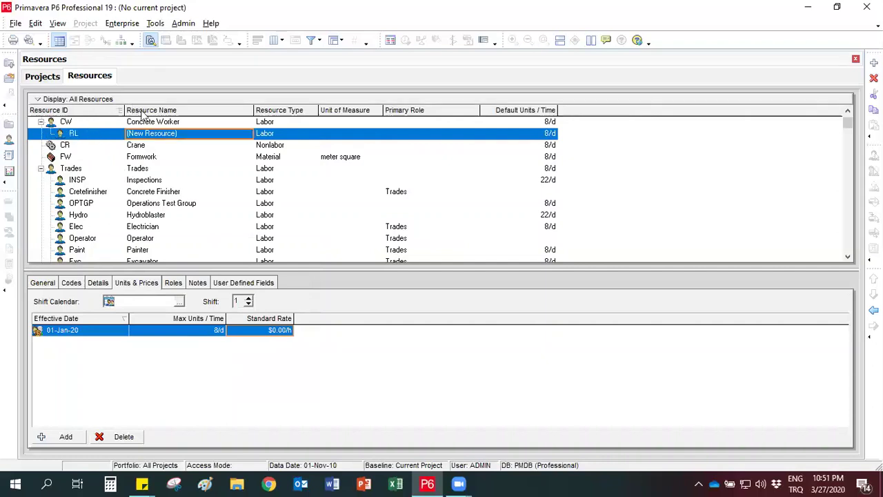
click(190, 134)
text(Res)
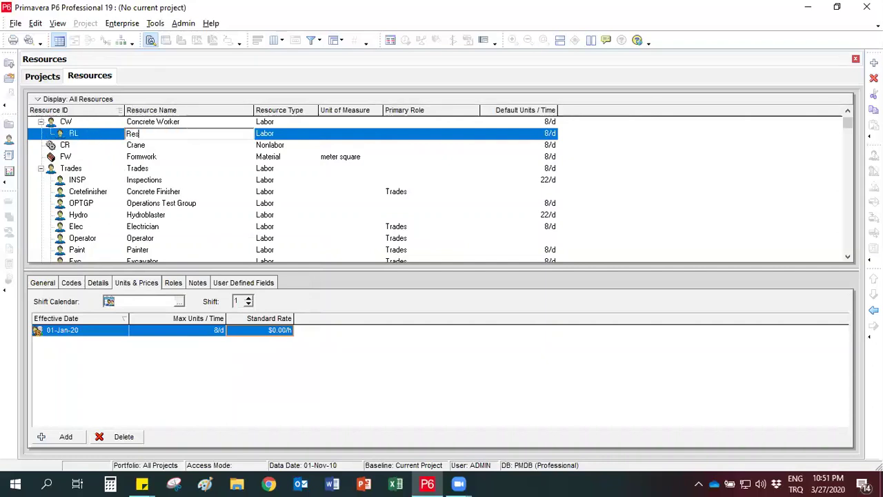
text(ource List)
click(108, 146)
Step: Outdent Resource List to the Concrete Worker's level and move it up above the Concrete Worker
click(80, 133)
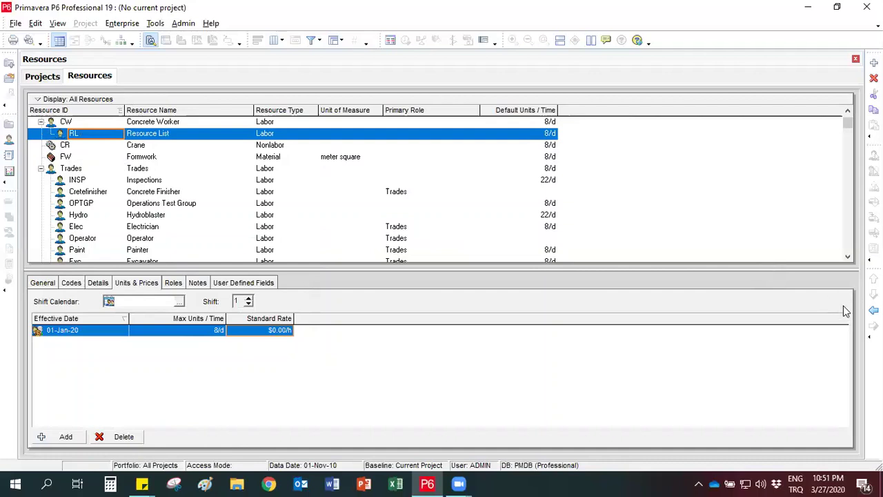
click(873, 310)
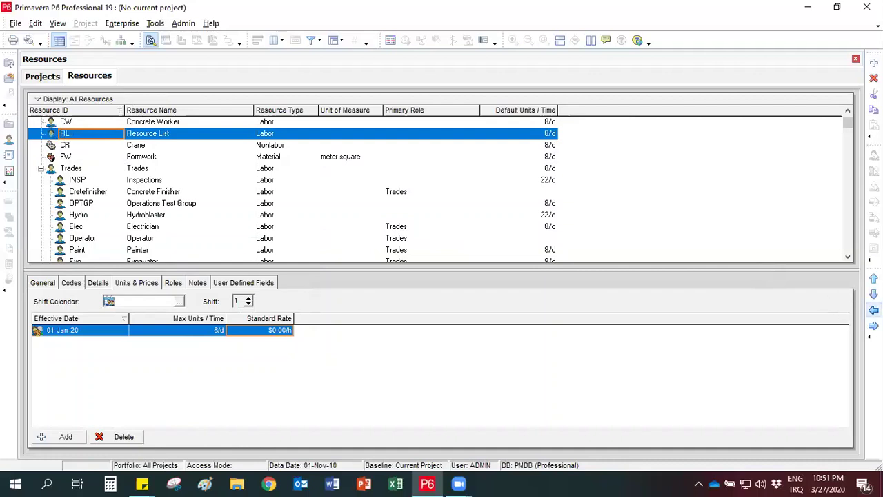
click(873, 278)
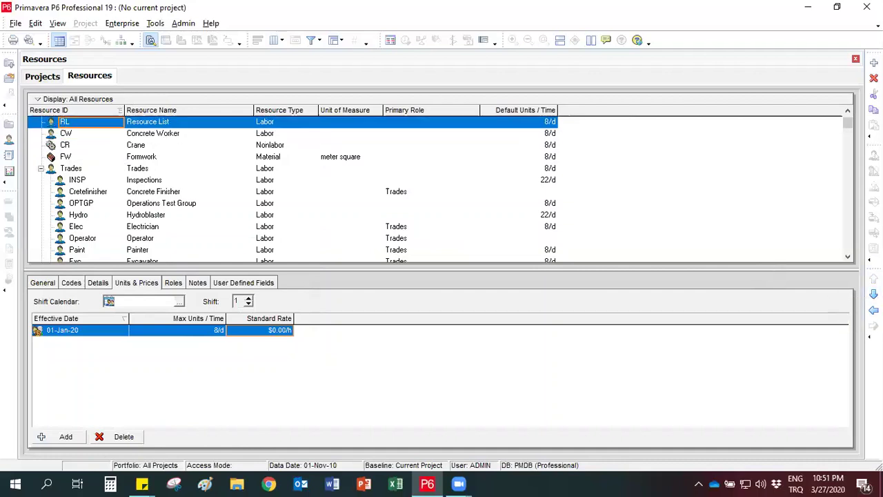
Step: Indent the Concrete Worker, Crane and Formwork beneath Resource List, and move the Concrete Worker up above the Crane
click(83, 134)
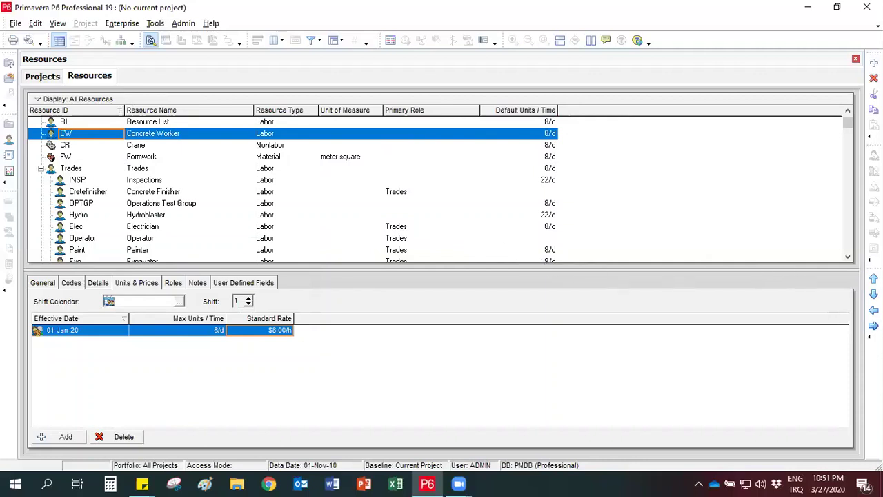
click(873, 324)
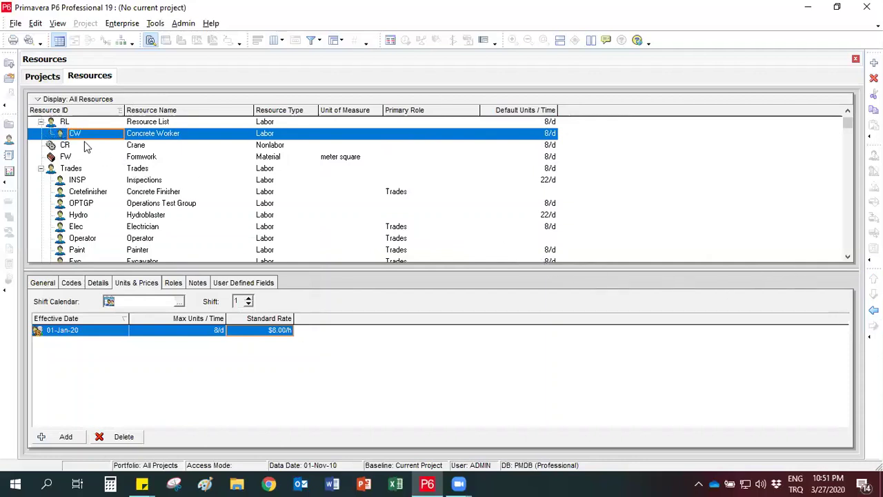
click(85, 146)
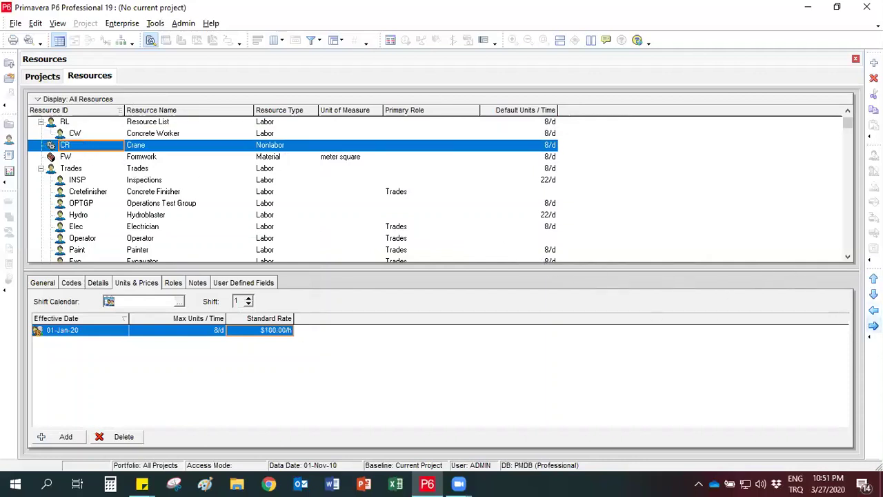
click(873, 325)
click(72, 157)
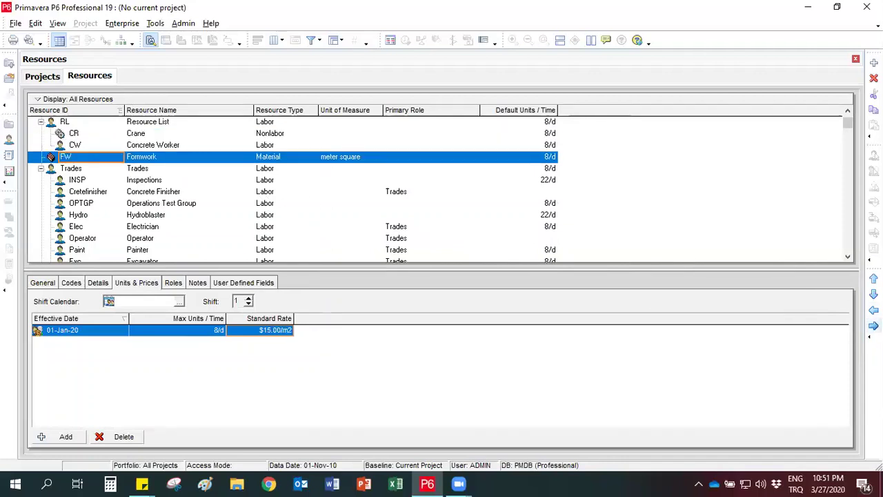
click(873, 325)
click(178, 144)
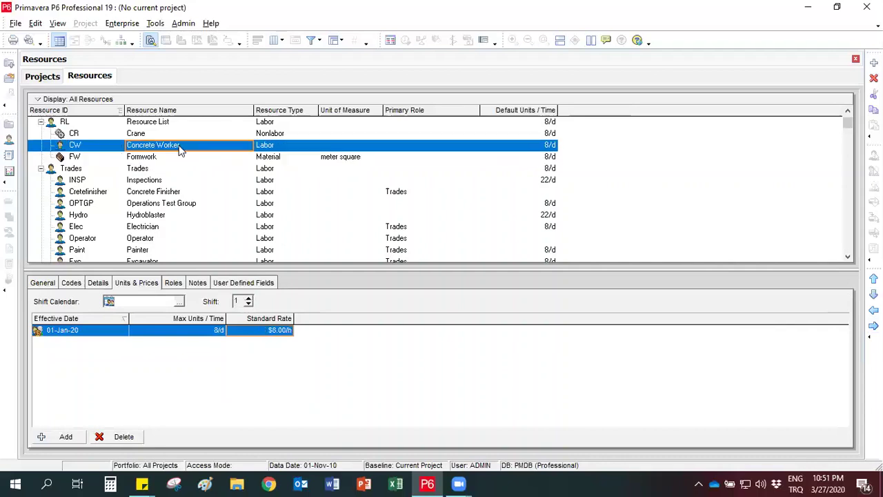
click(873, 278)
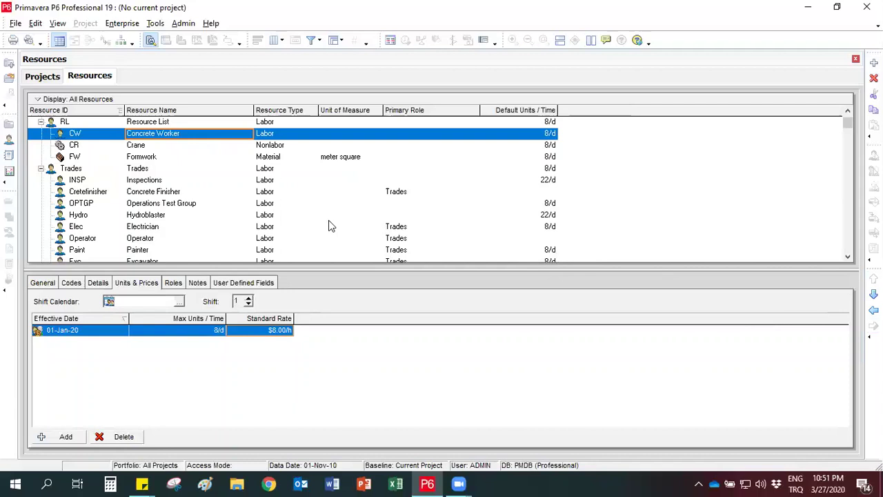
Step: Collapse and re-expand Resource List to check the resources grouped beneath it
click(97, 125)
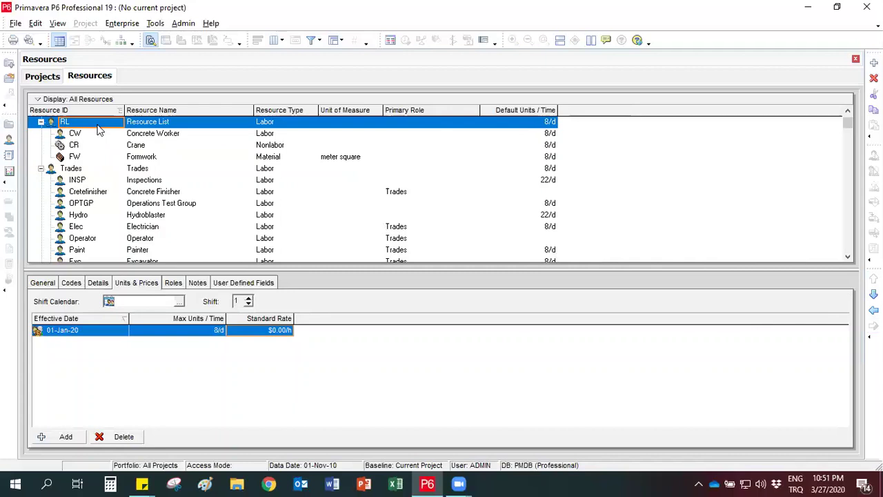
click(41, 122)
click(42, 124)
click(41, 123)
click(41, 123)
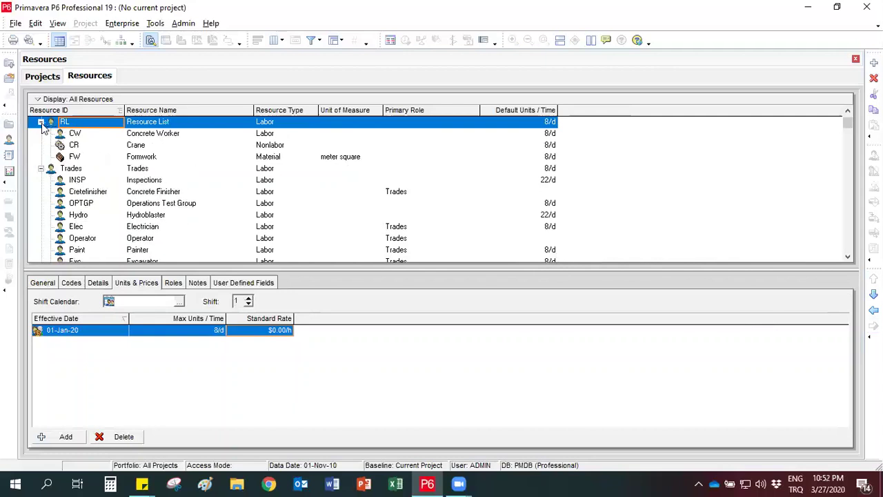
click(77, 134)
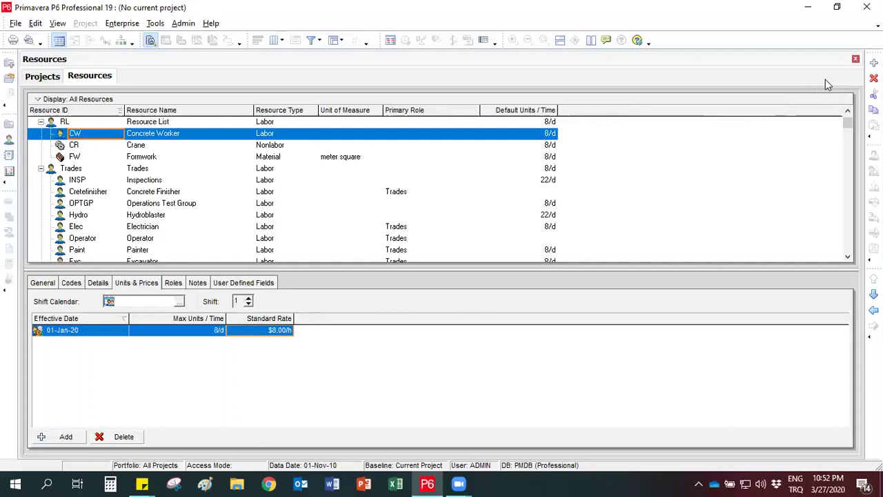
Step: Close the Resources view and the Projects view
click(855, 60)
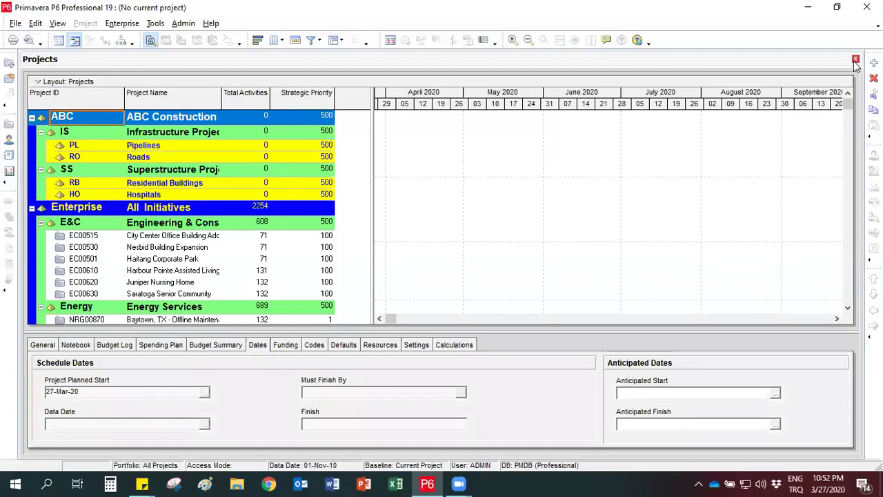
click(855, 60)
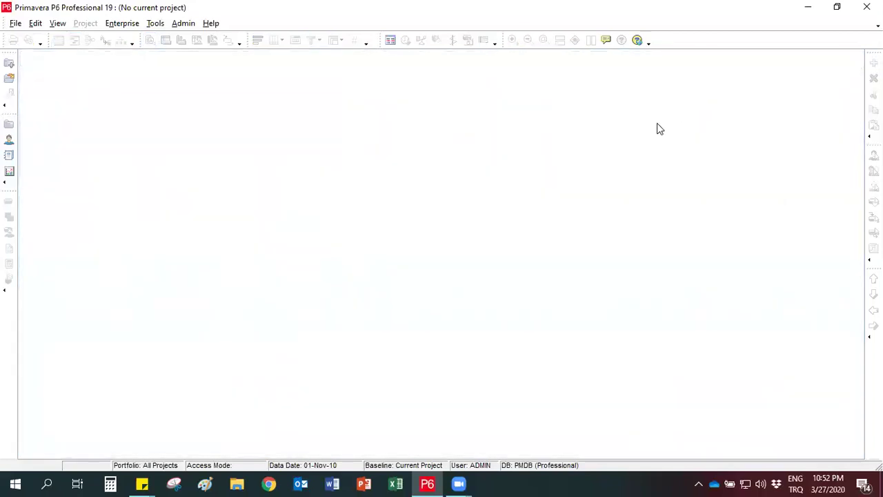